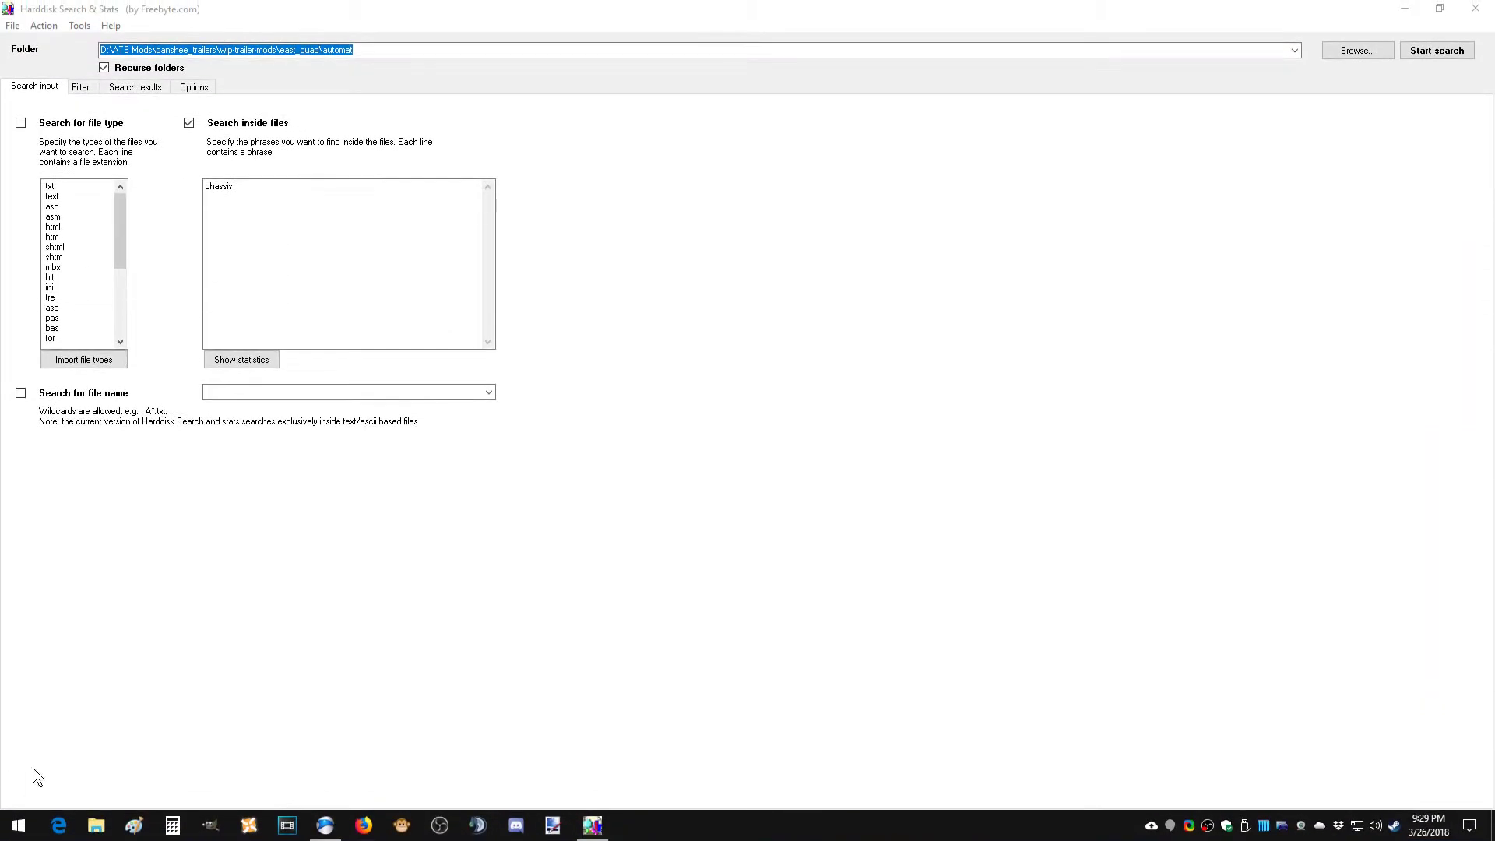
Bring the Harddisk Search & Stats window, set to find 'chassis' in east_quad\automat, to the front.
click(203, 656)
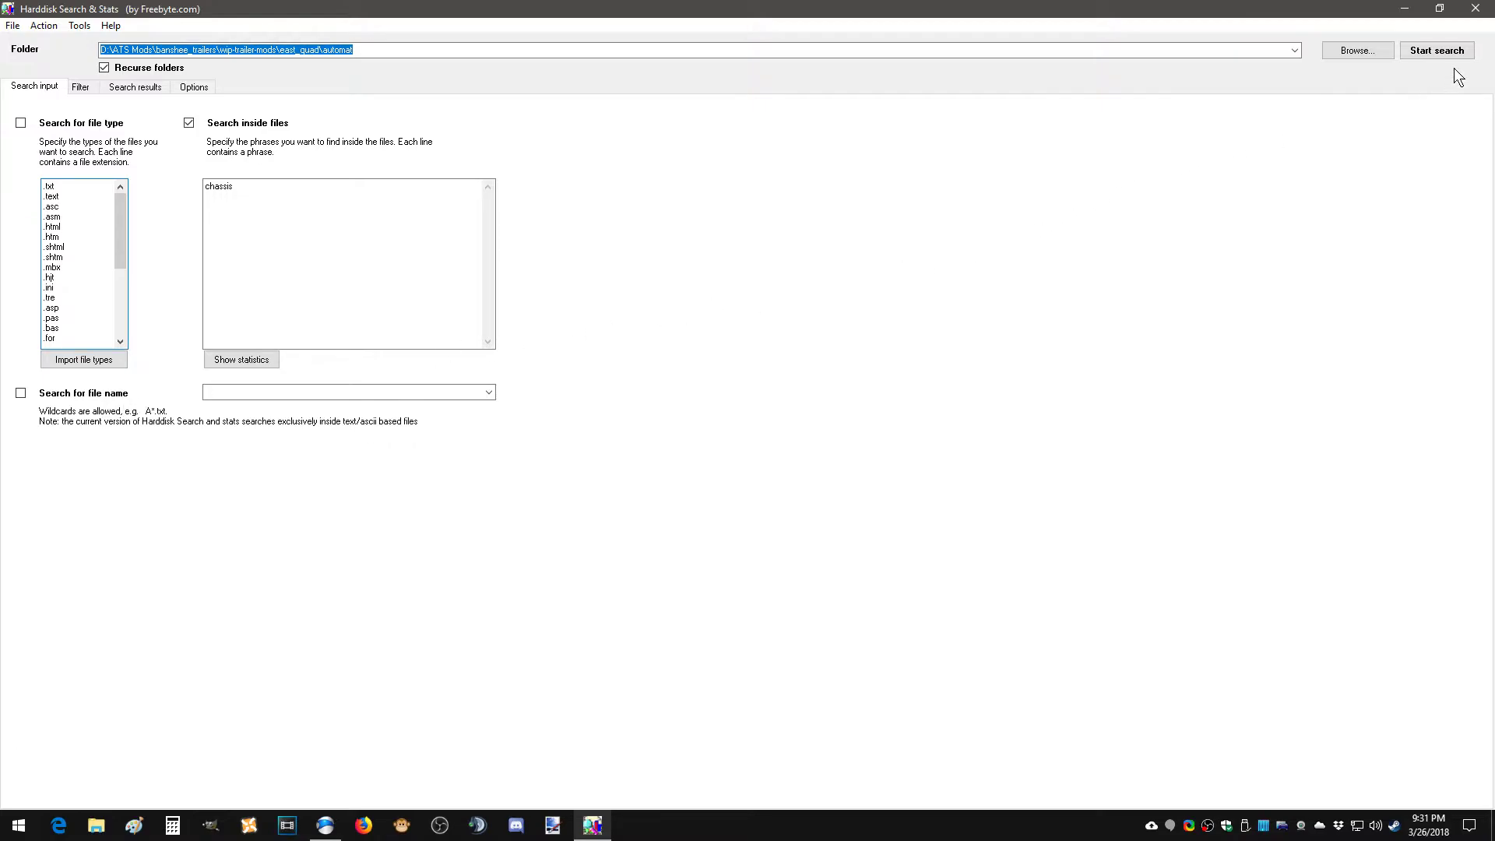
Run the 'chassis' search and mark the chassis word in the found file's texture path.
click(1429, 49)
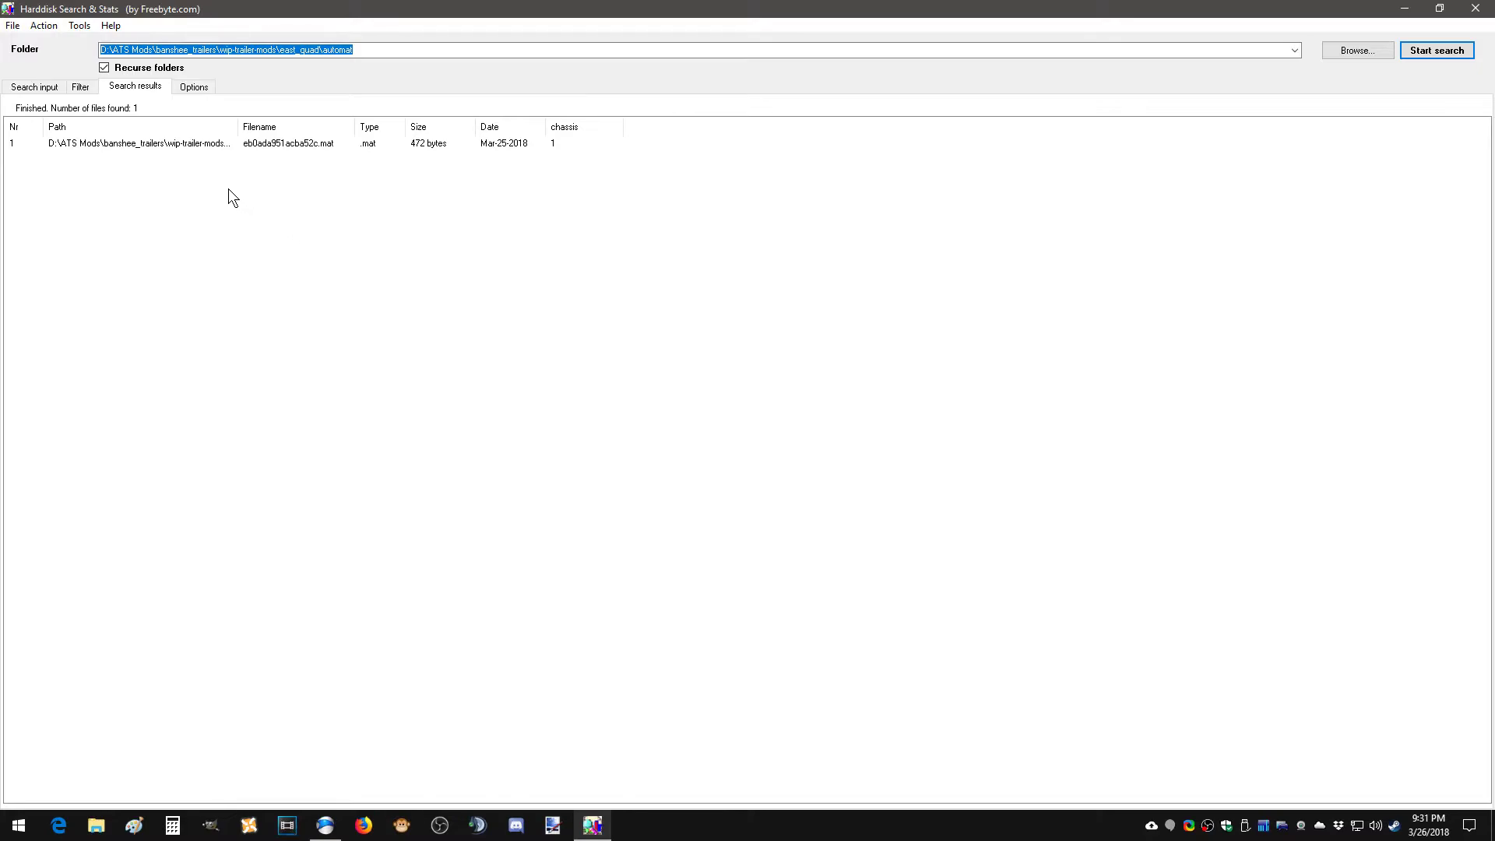
right_click(202, 143)
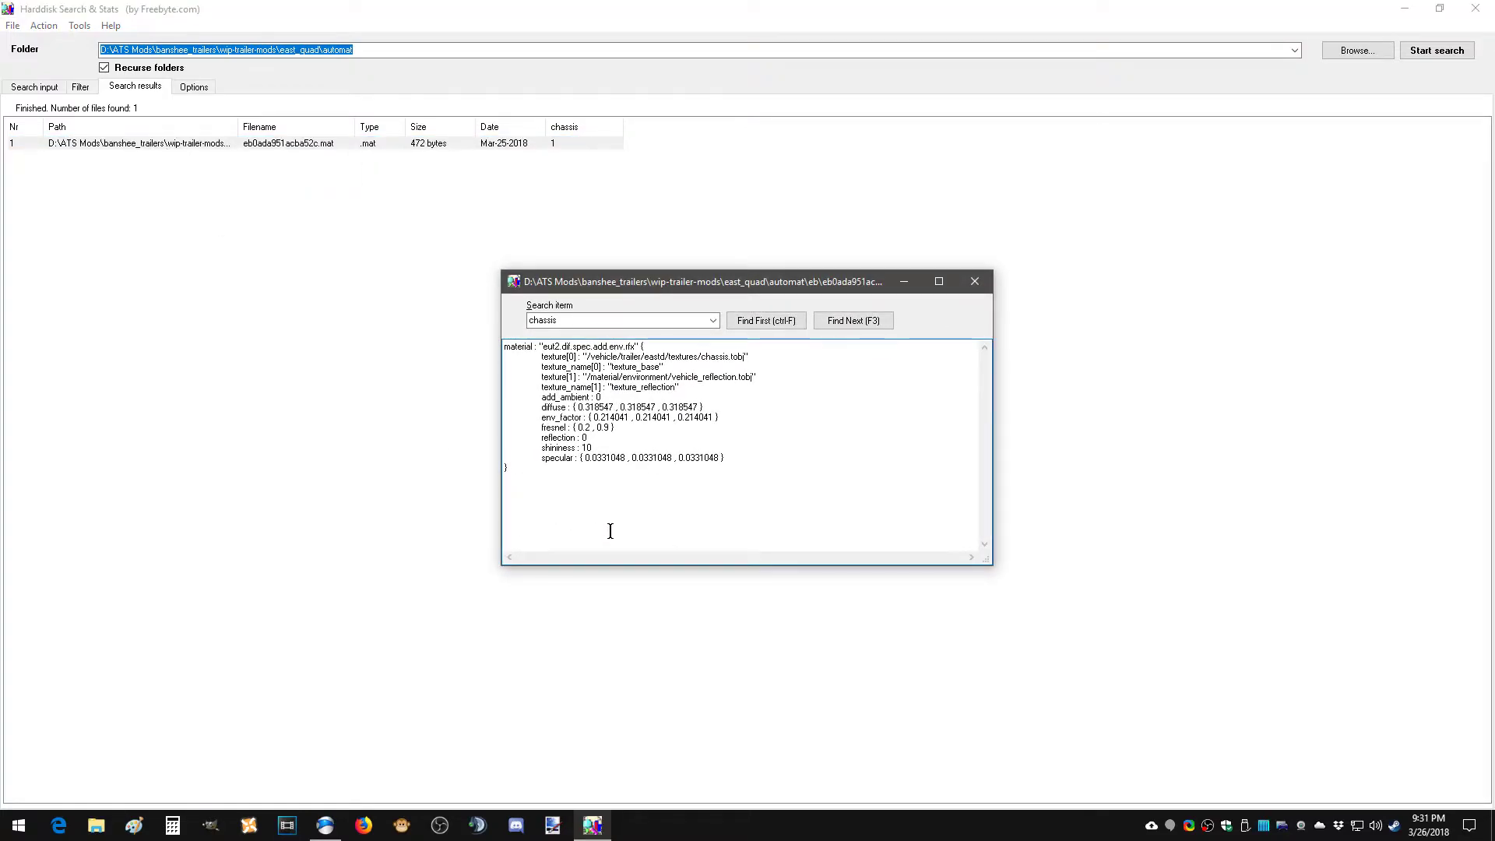
click(610, 531)
drag(705, 358, 731, 362)
Open the found .mat file in the viewer and select its diffuse colour values.
click(311, 146)
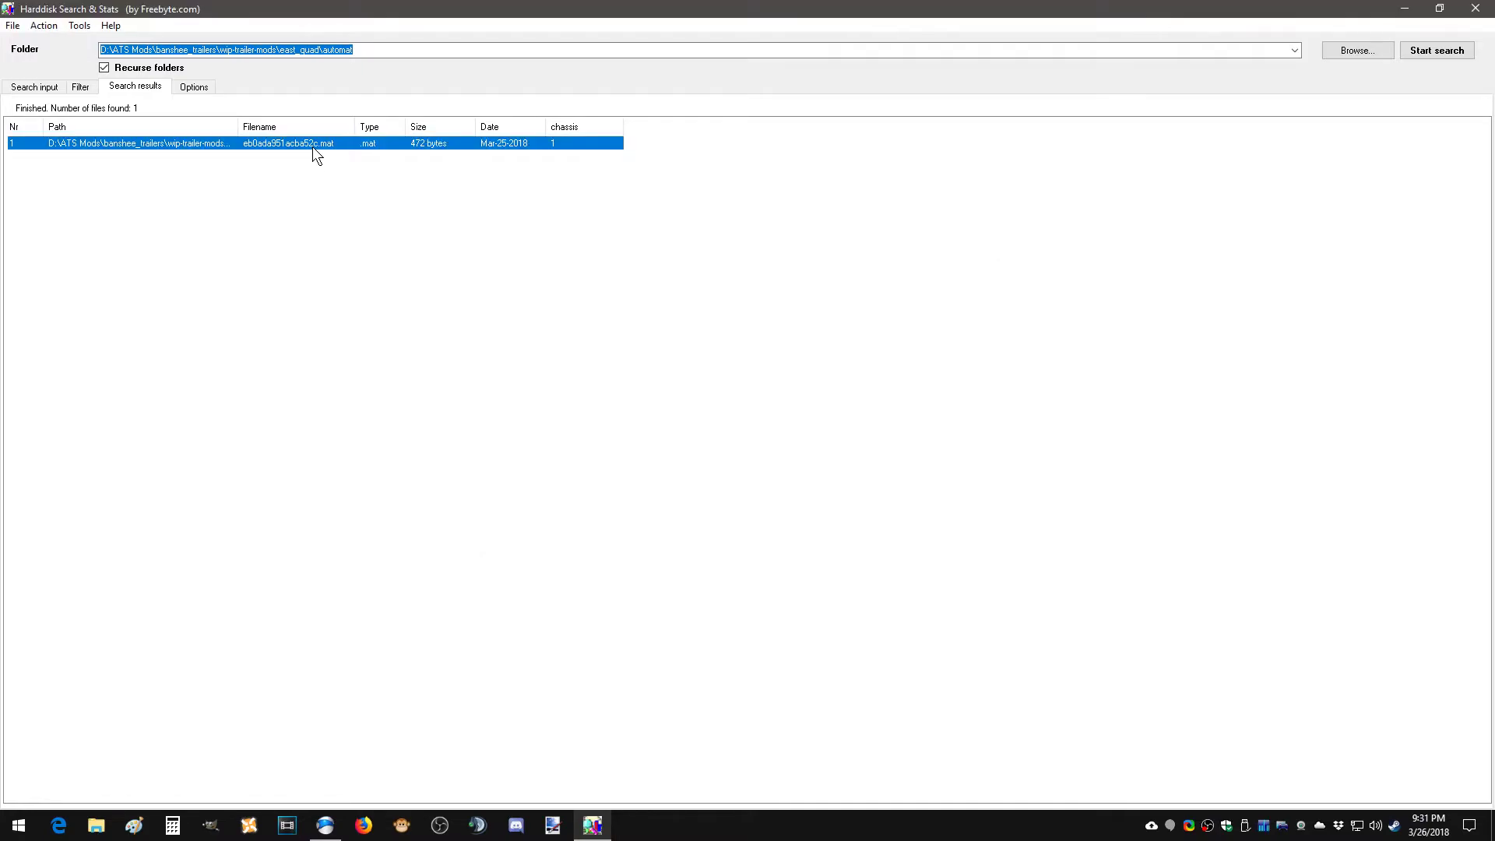
double_click(311, 146)
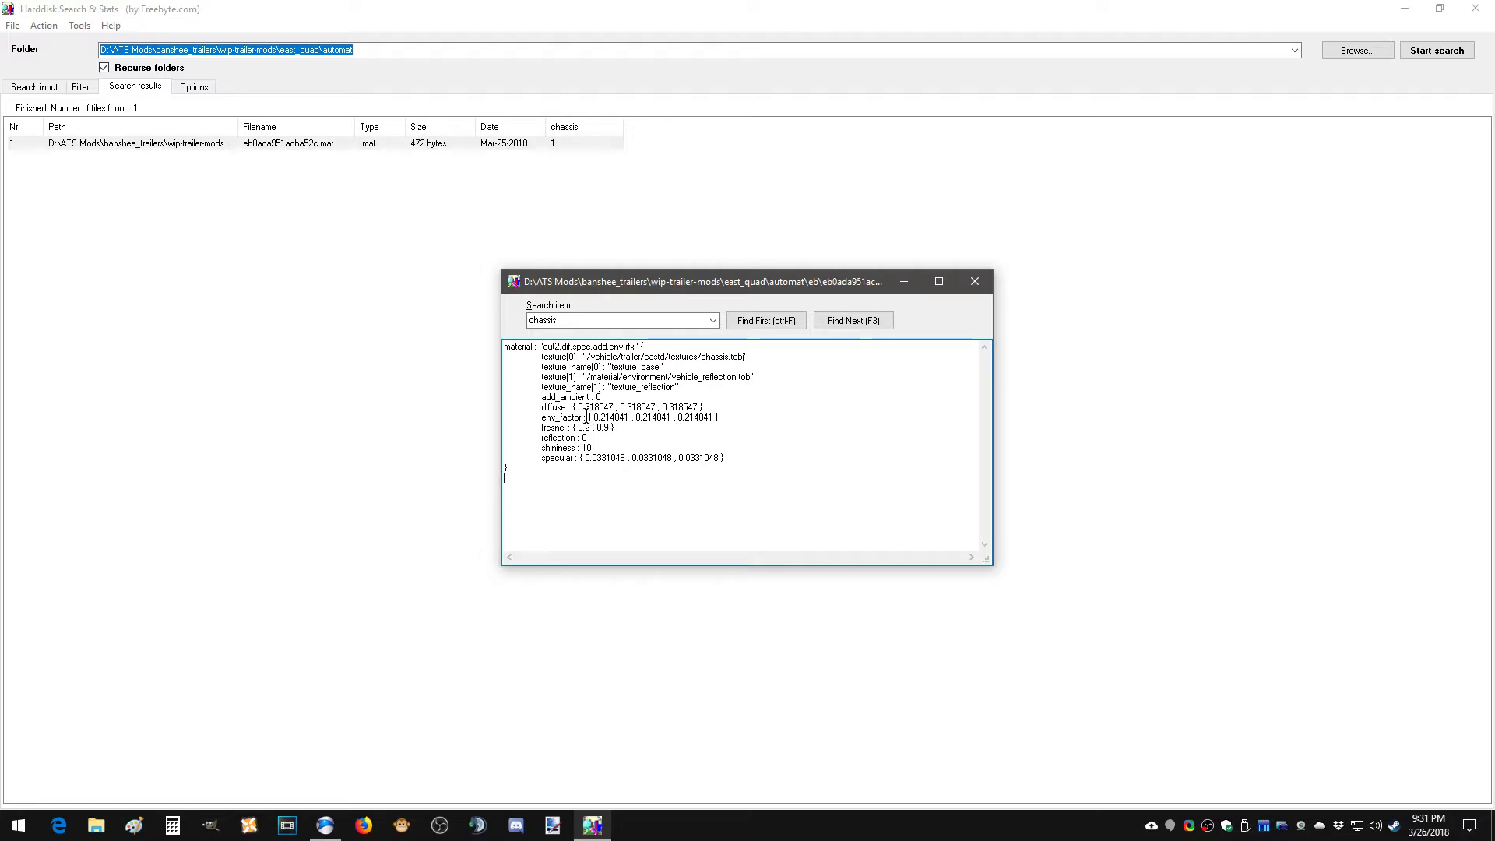
drag(541, 408, 703, 403)
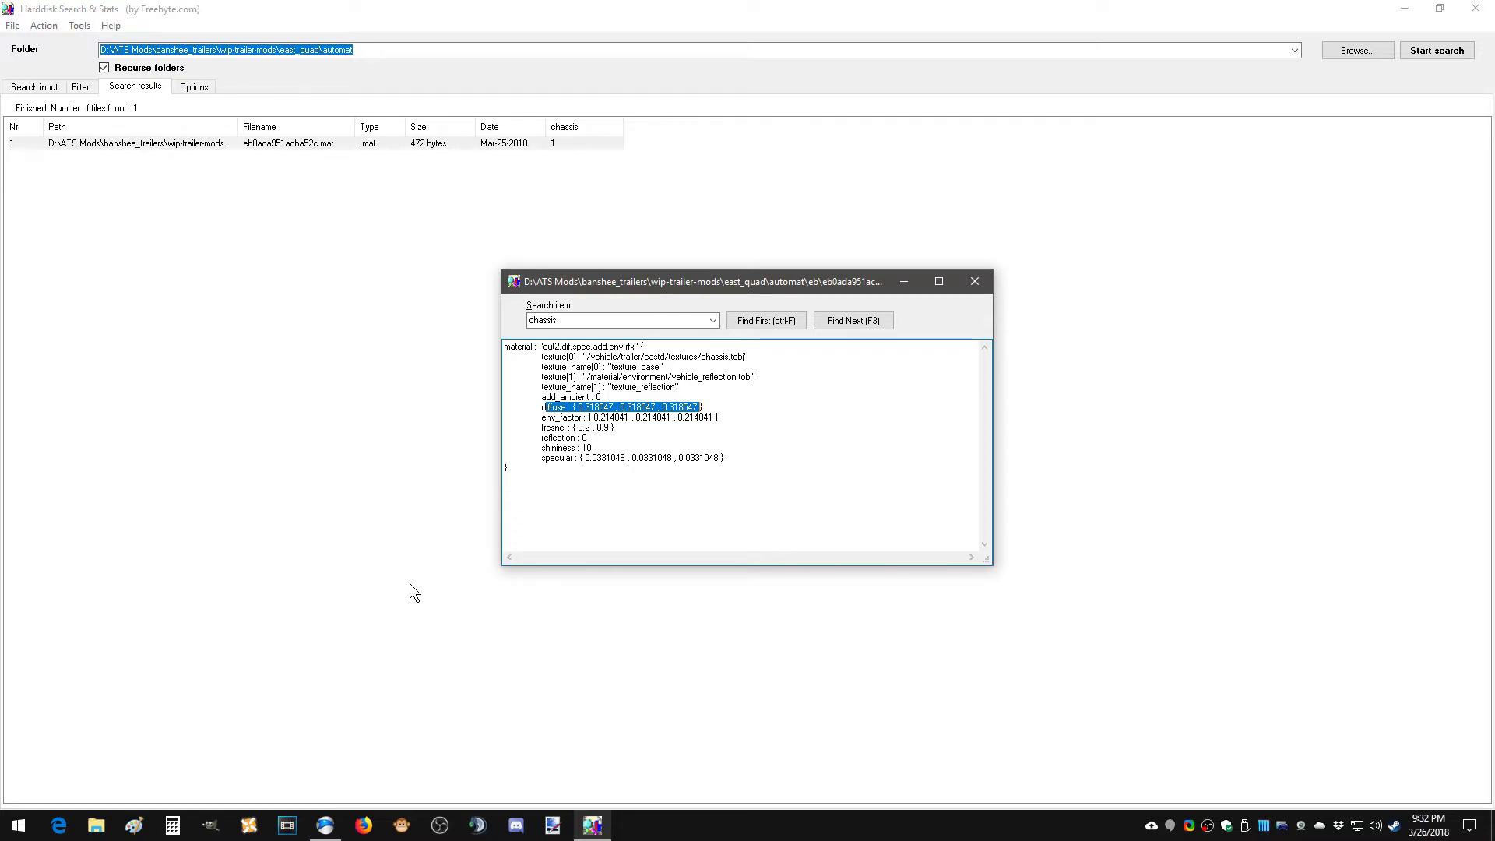
In Chrome, search Google for 'blue color hex' and open the #4169e1 Royal Blue result.
click(325, 825)
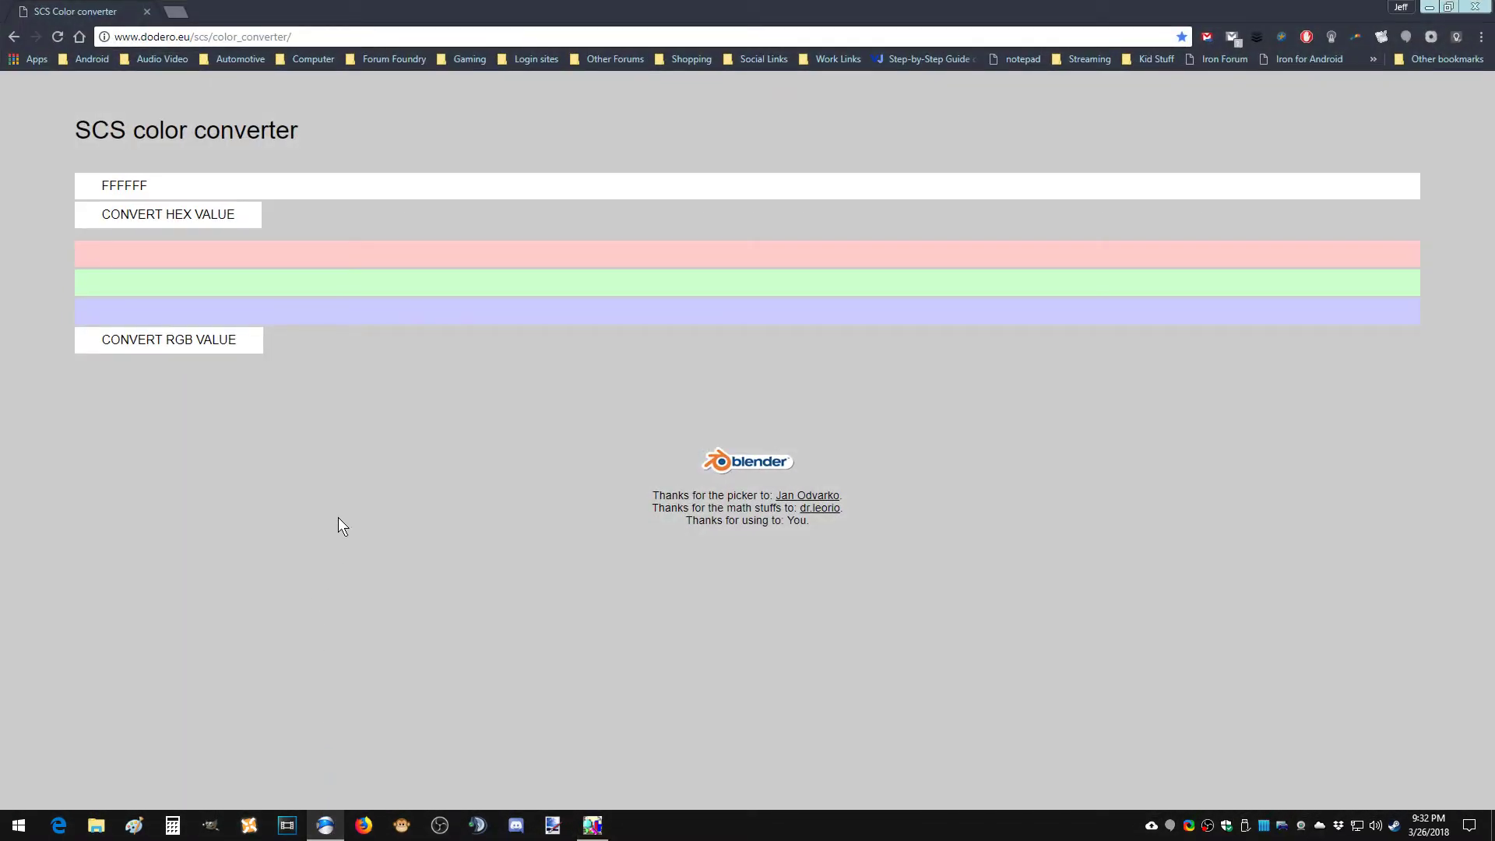
right_click(372, 422)
click(344, 411)
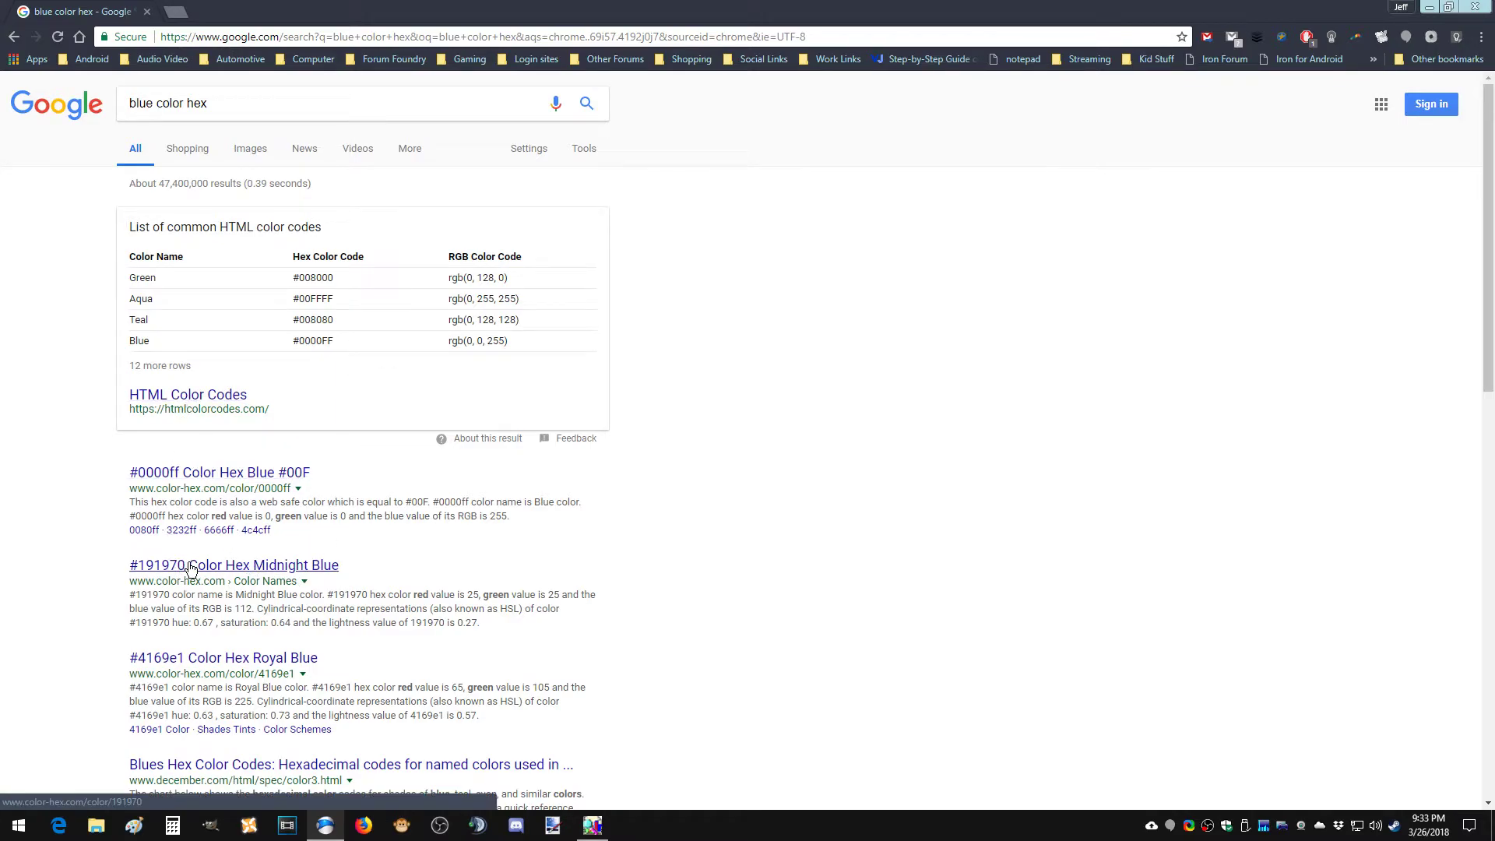
click(204, 659)
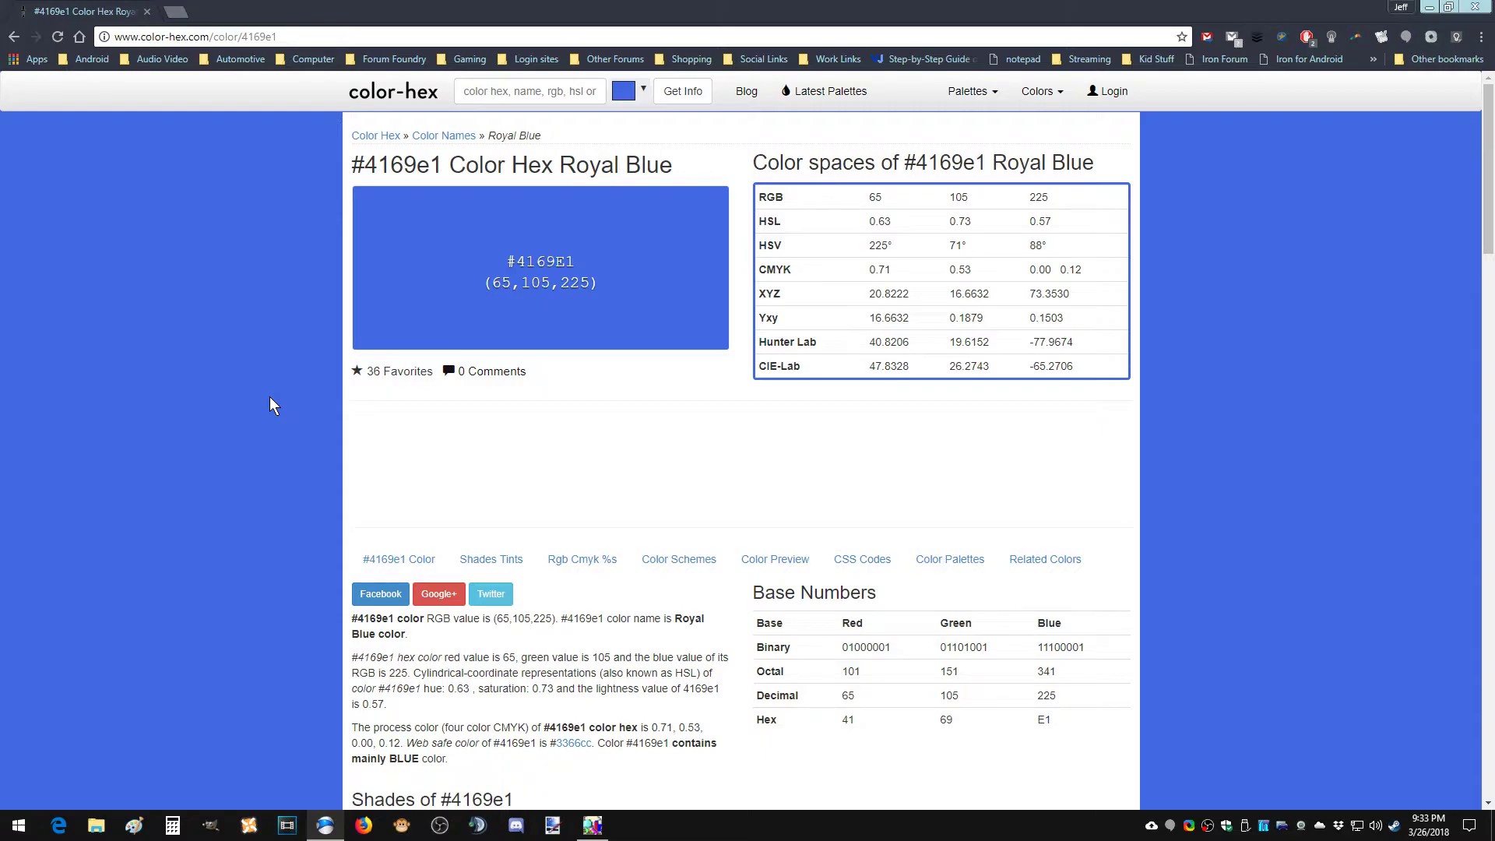
Copy the hex code 4169E1 from the Royal Blue page, then type 'scs' in the address bar.
key(alt+Left)
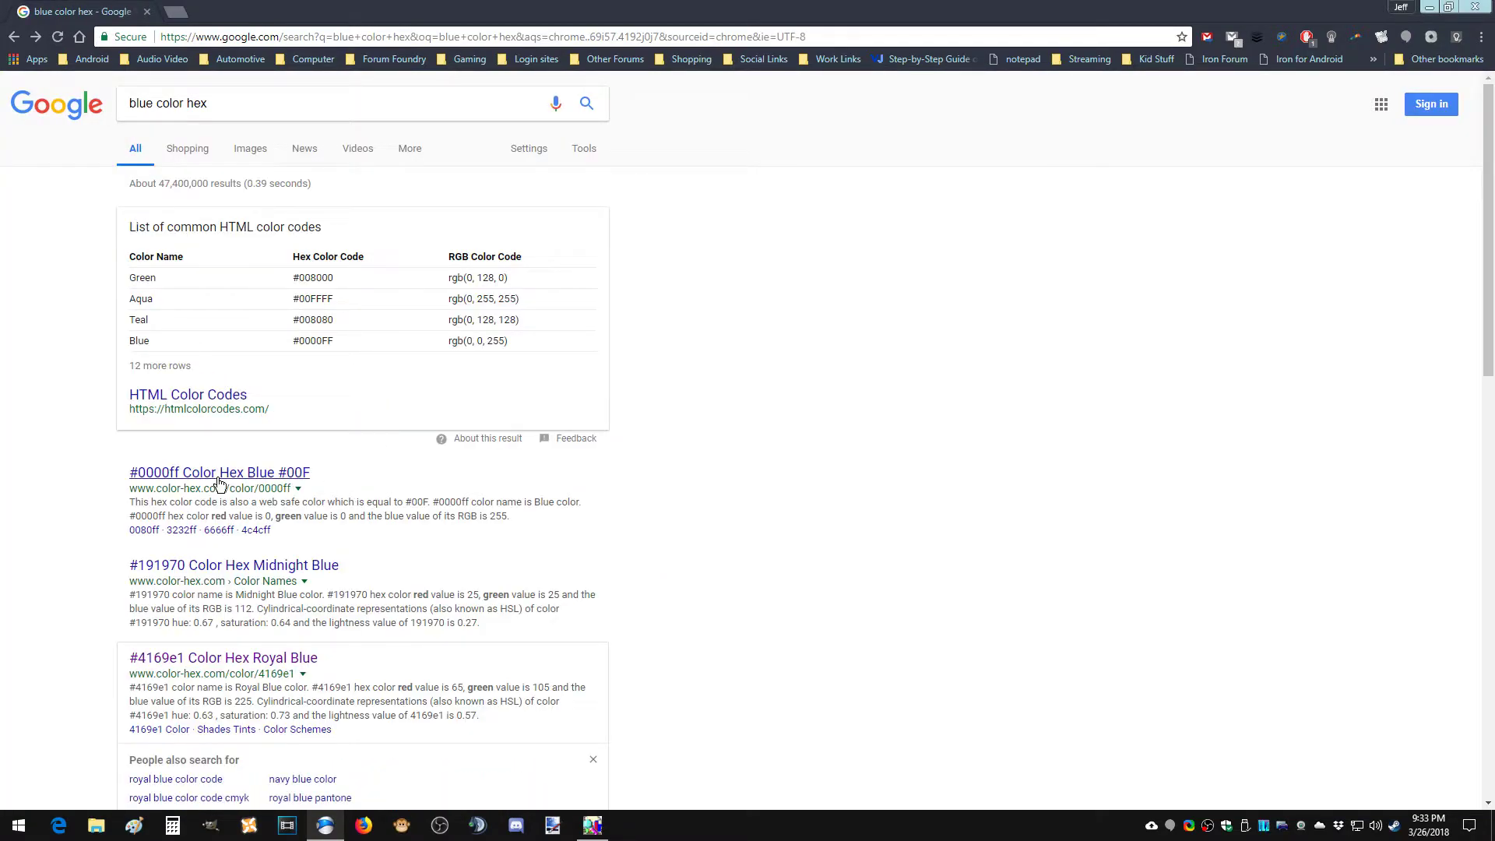
click(226, 657)
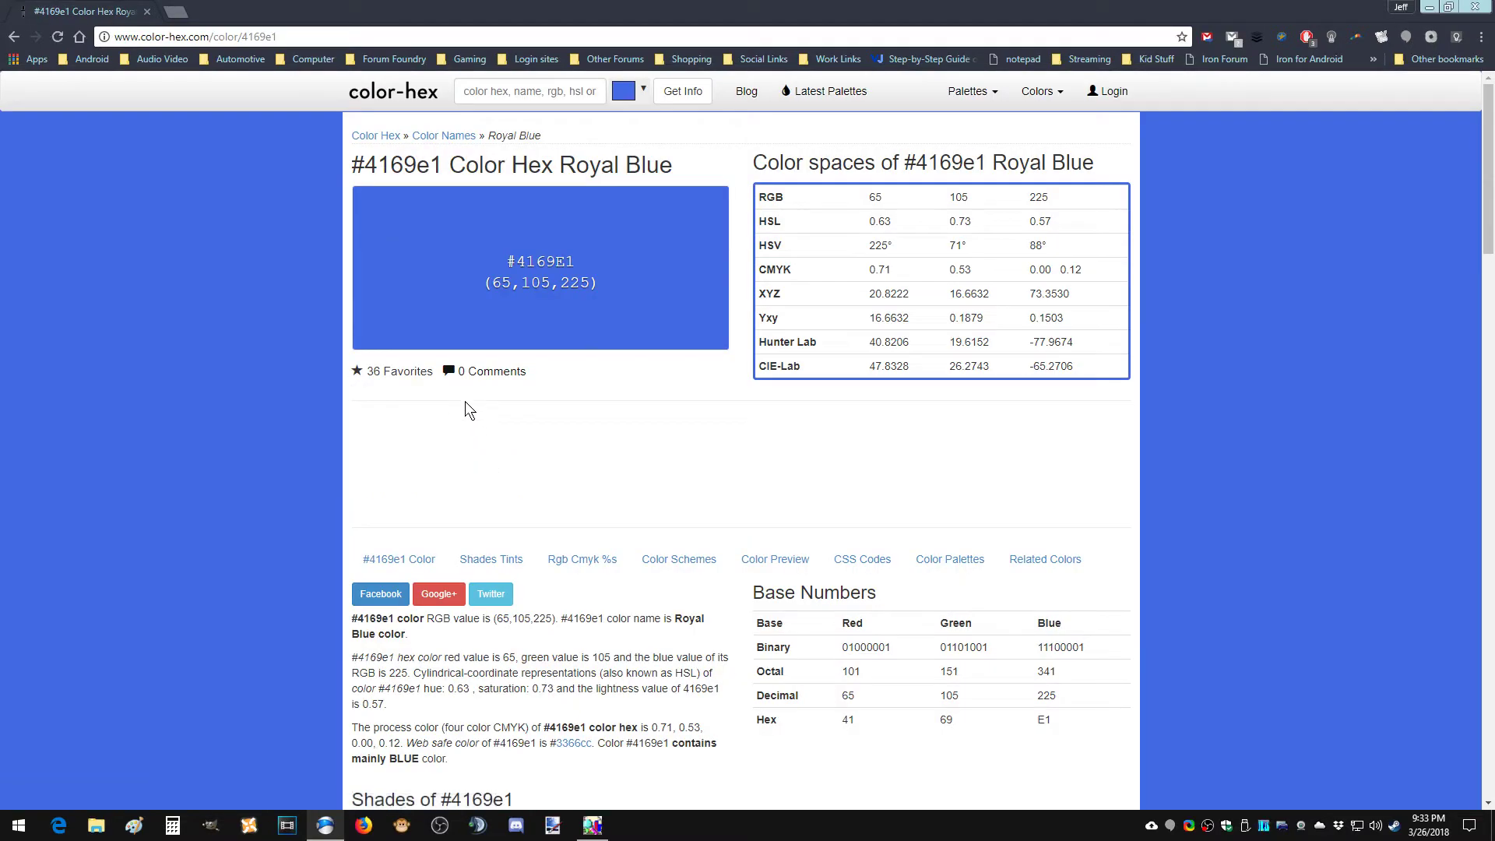
drag(581, 264, 518, 265)
right_click(562, 268)
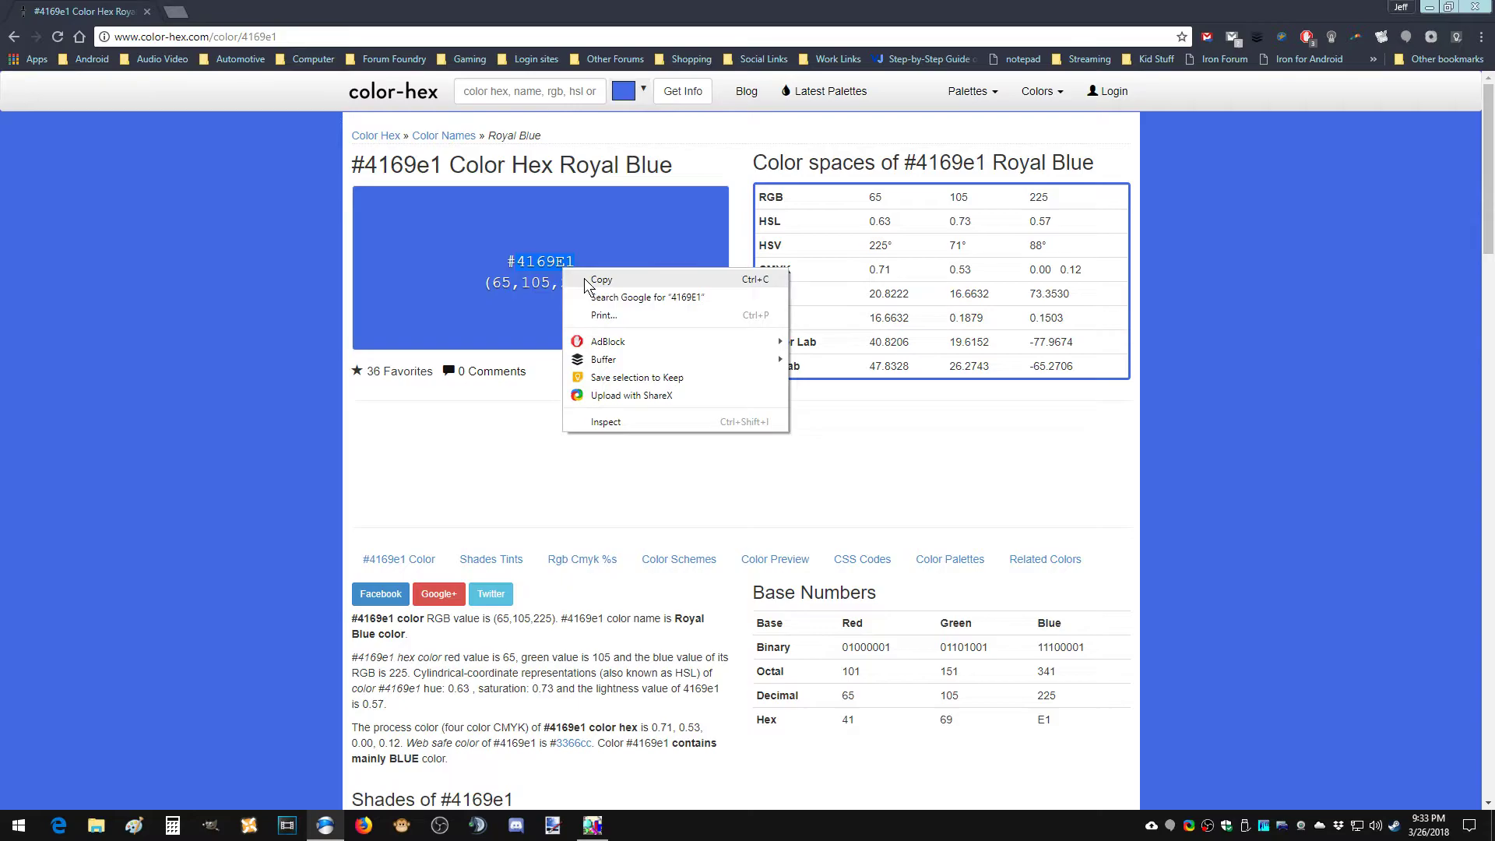
click(588, 282)
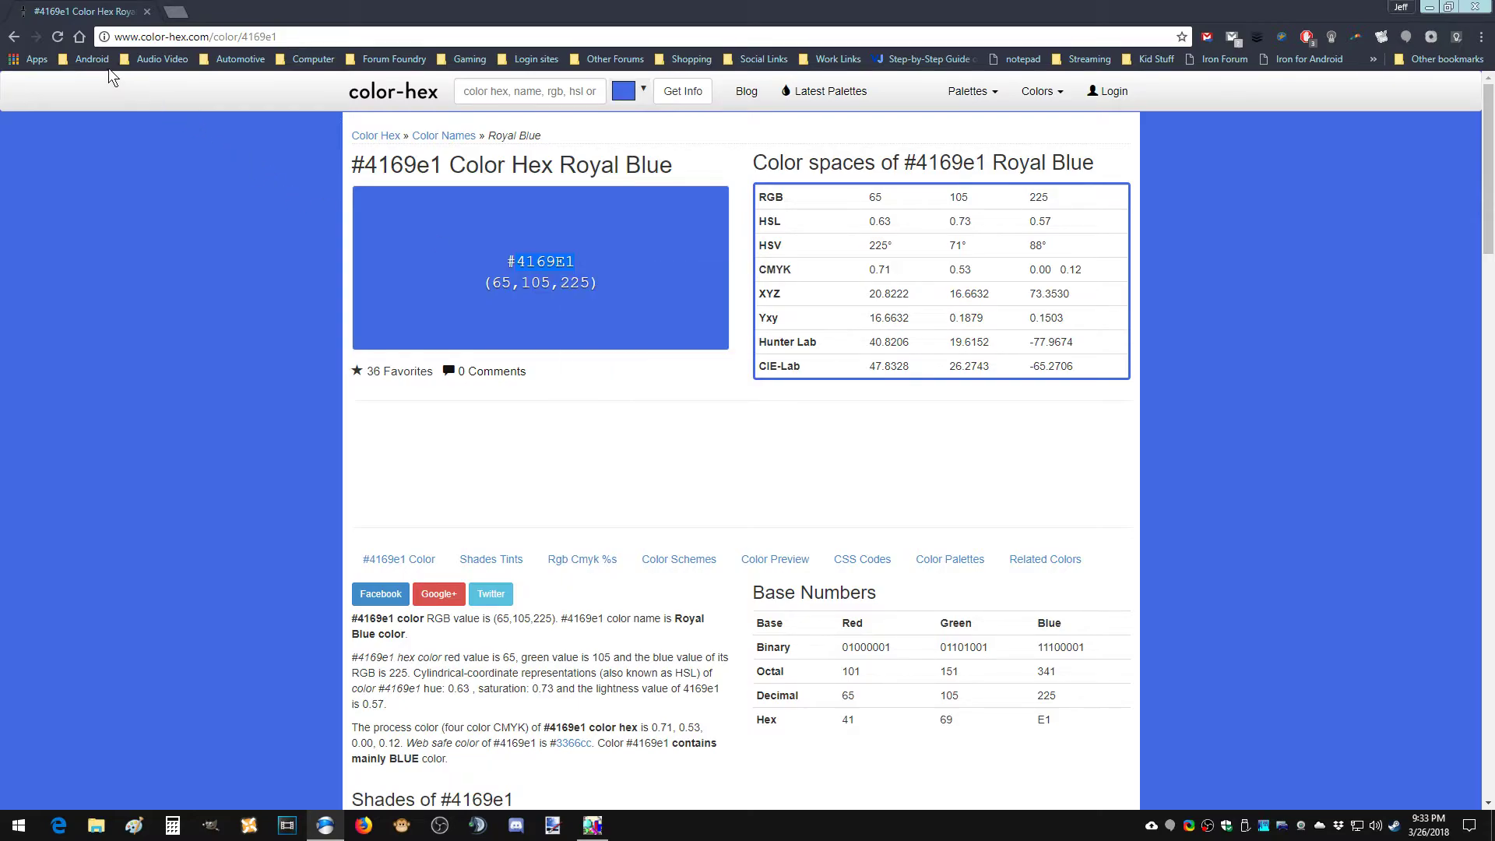
click(189, 39)
text(scs)
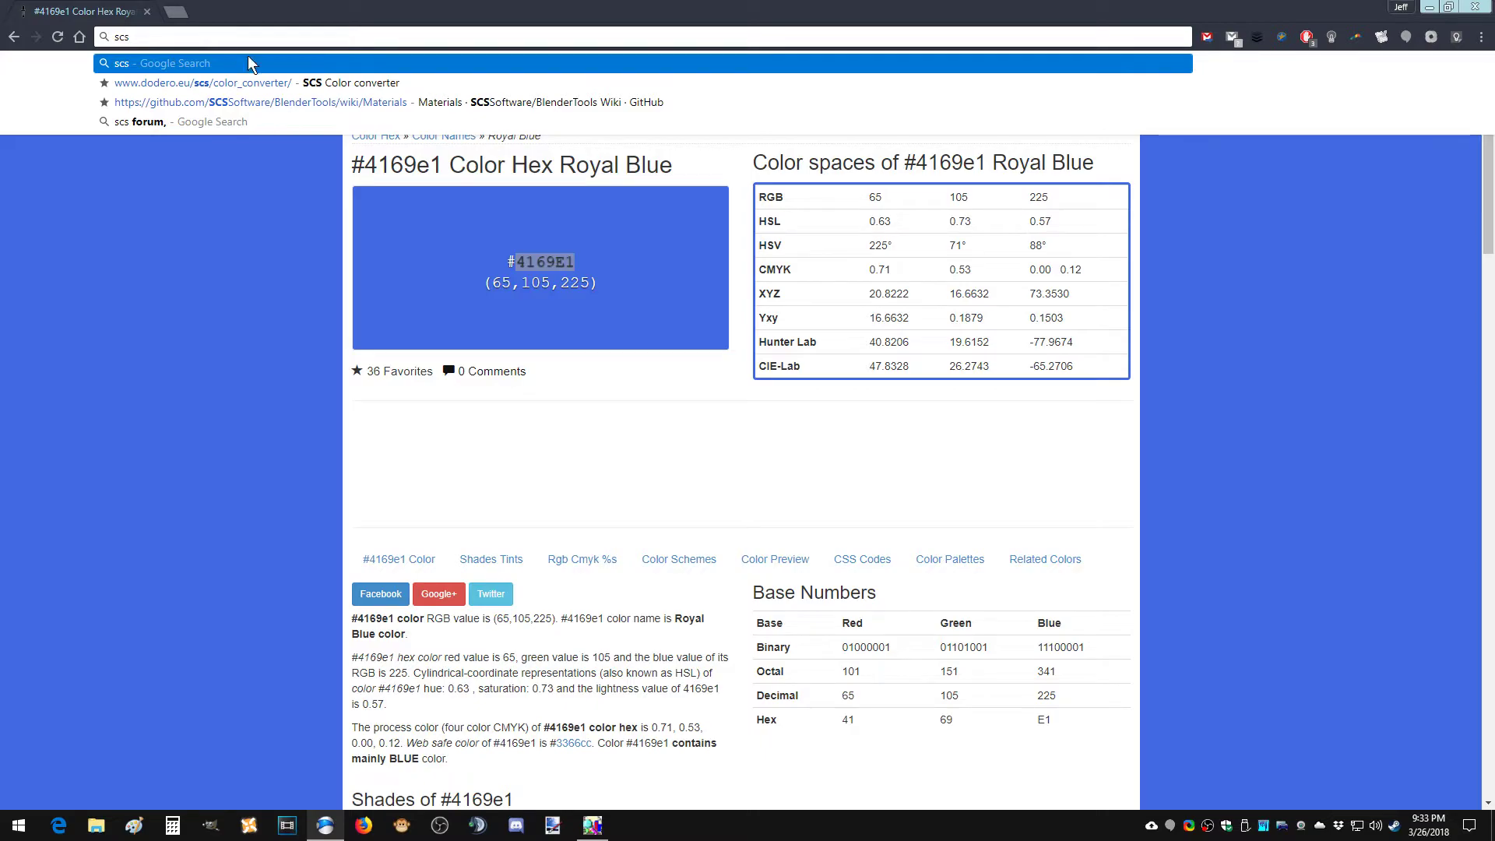
Paste 4169E1 over FFFFFF in the SCS converter and convert it to 0.0650, 0.1696, 0.7785.
click(276, 78)
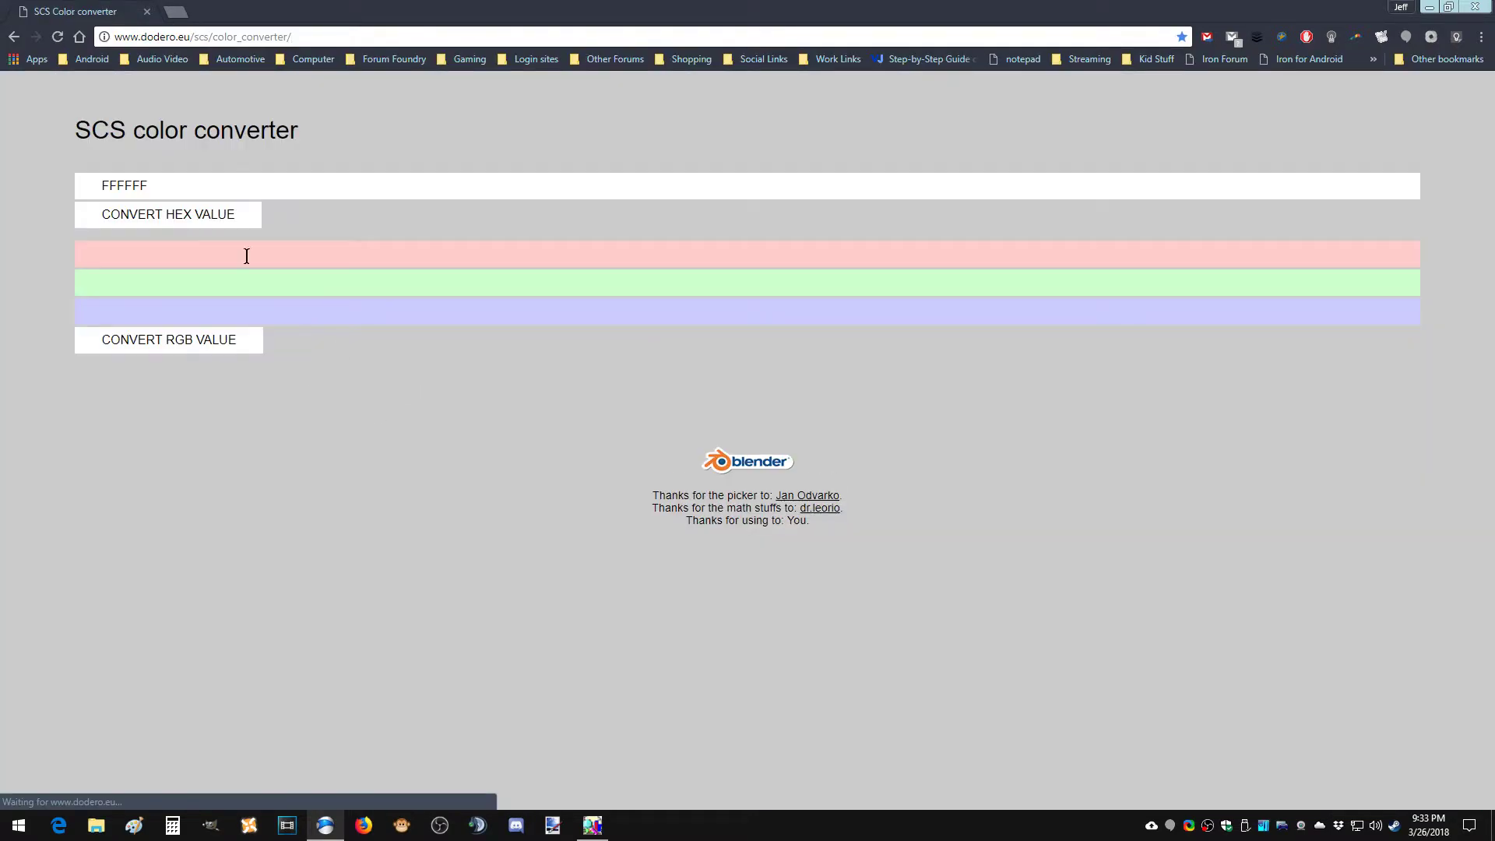
click(191, 193)
double_click(192, 192)
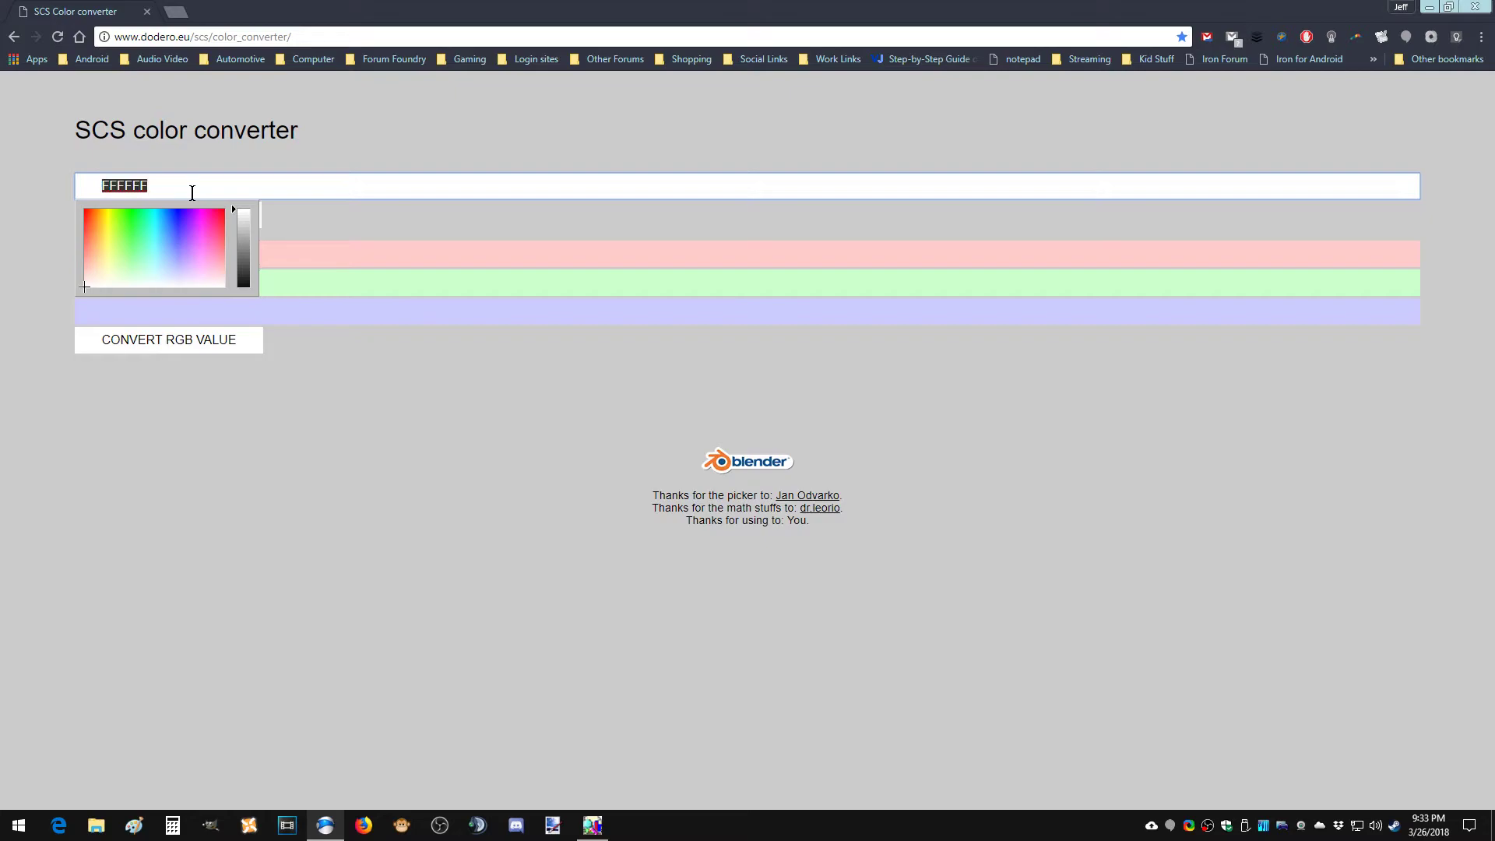
key(super)
key(super)
key(ctrl+v)
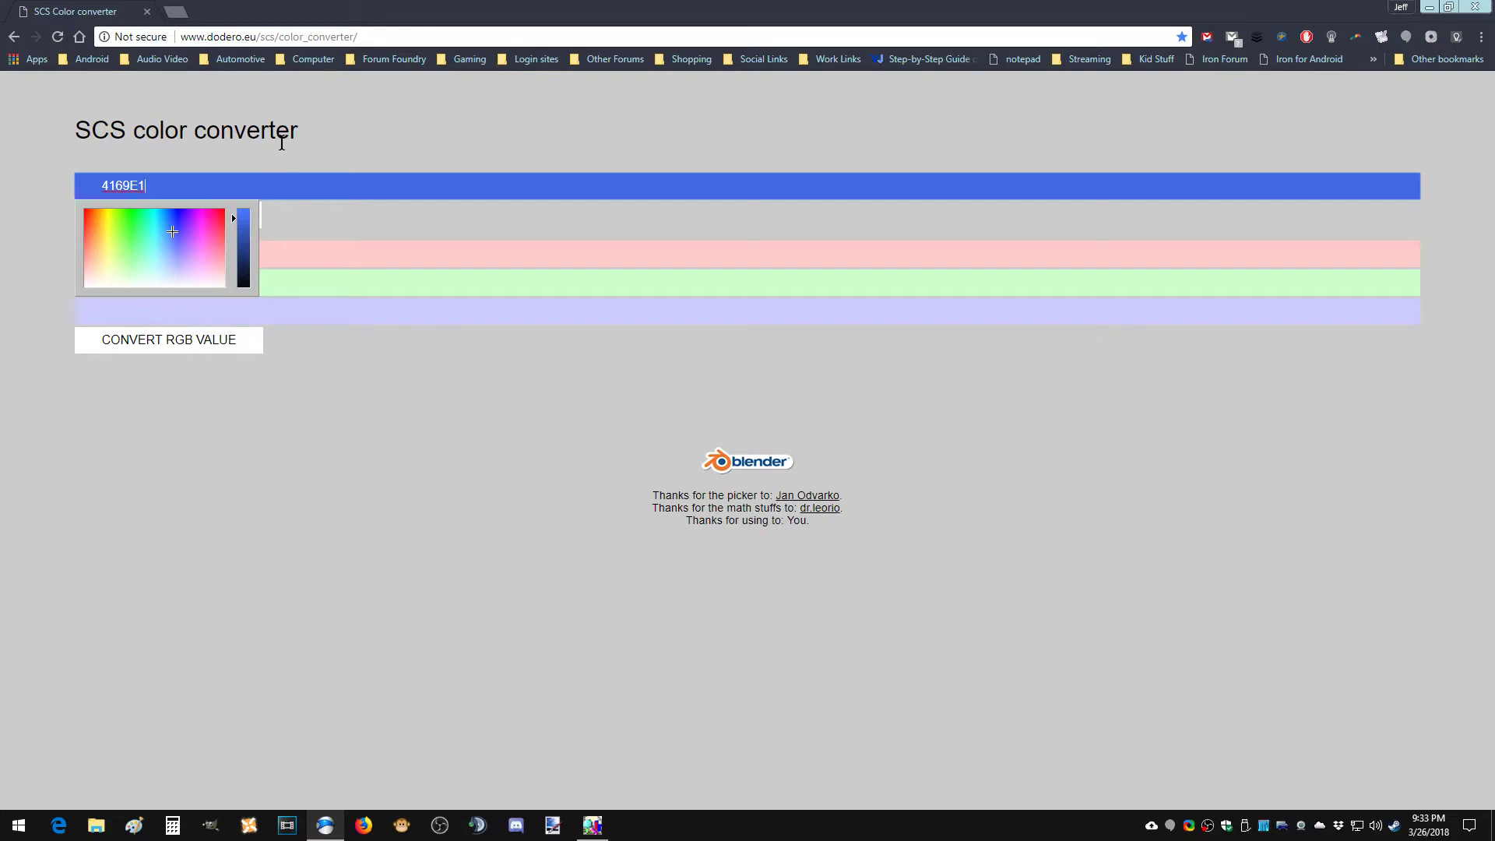
click(281, 143)
click(222, 214)
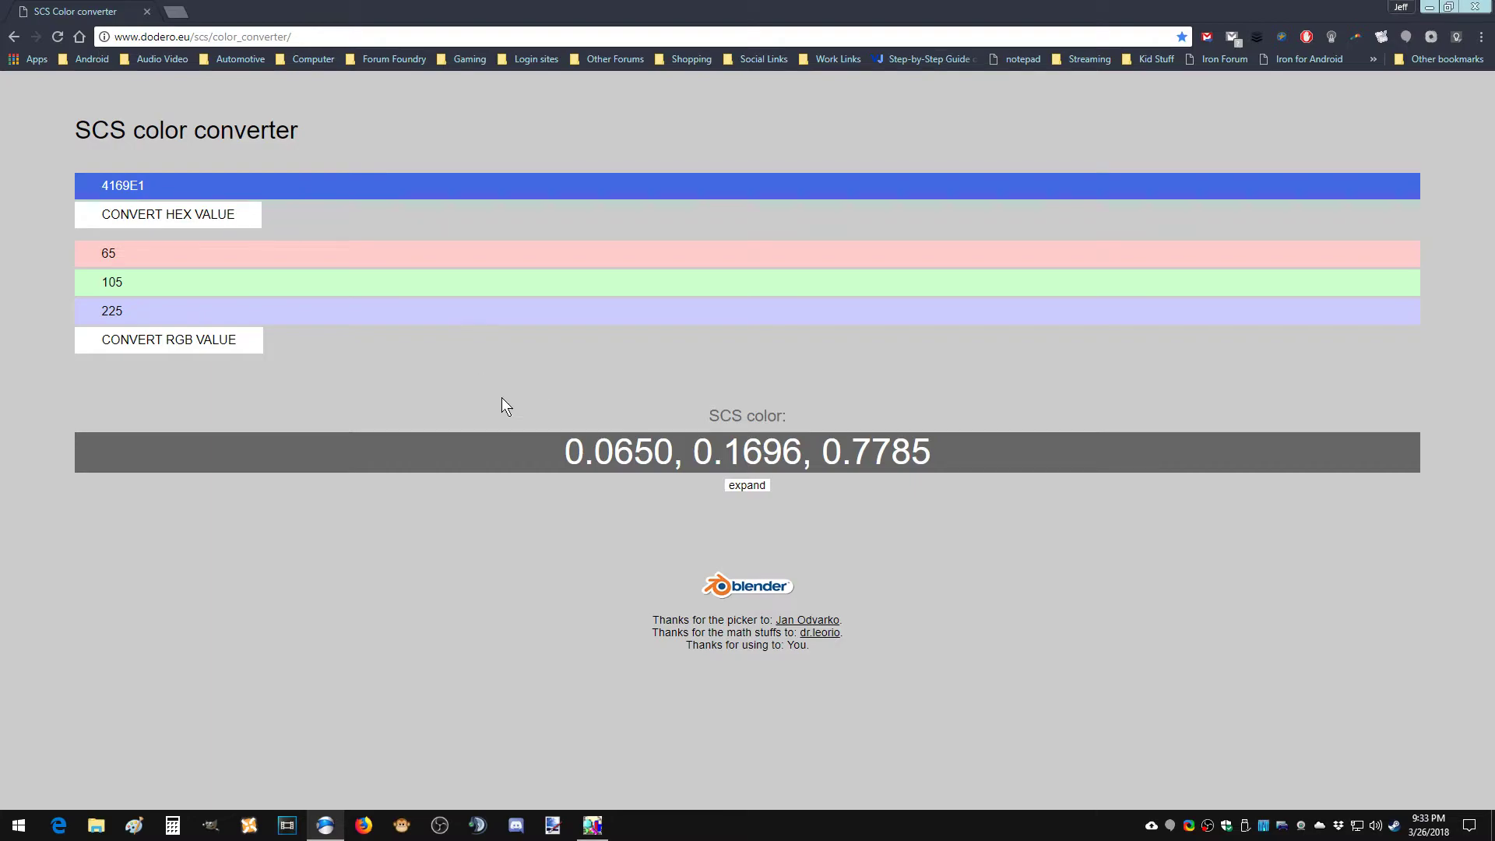
click(564, 456)
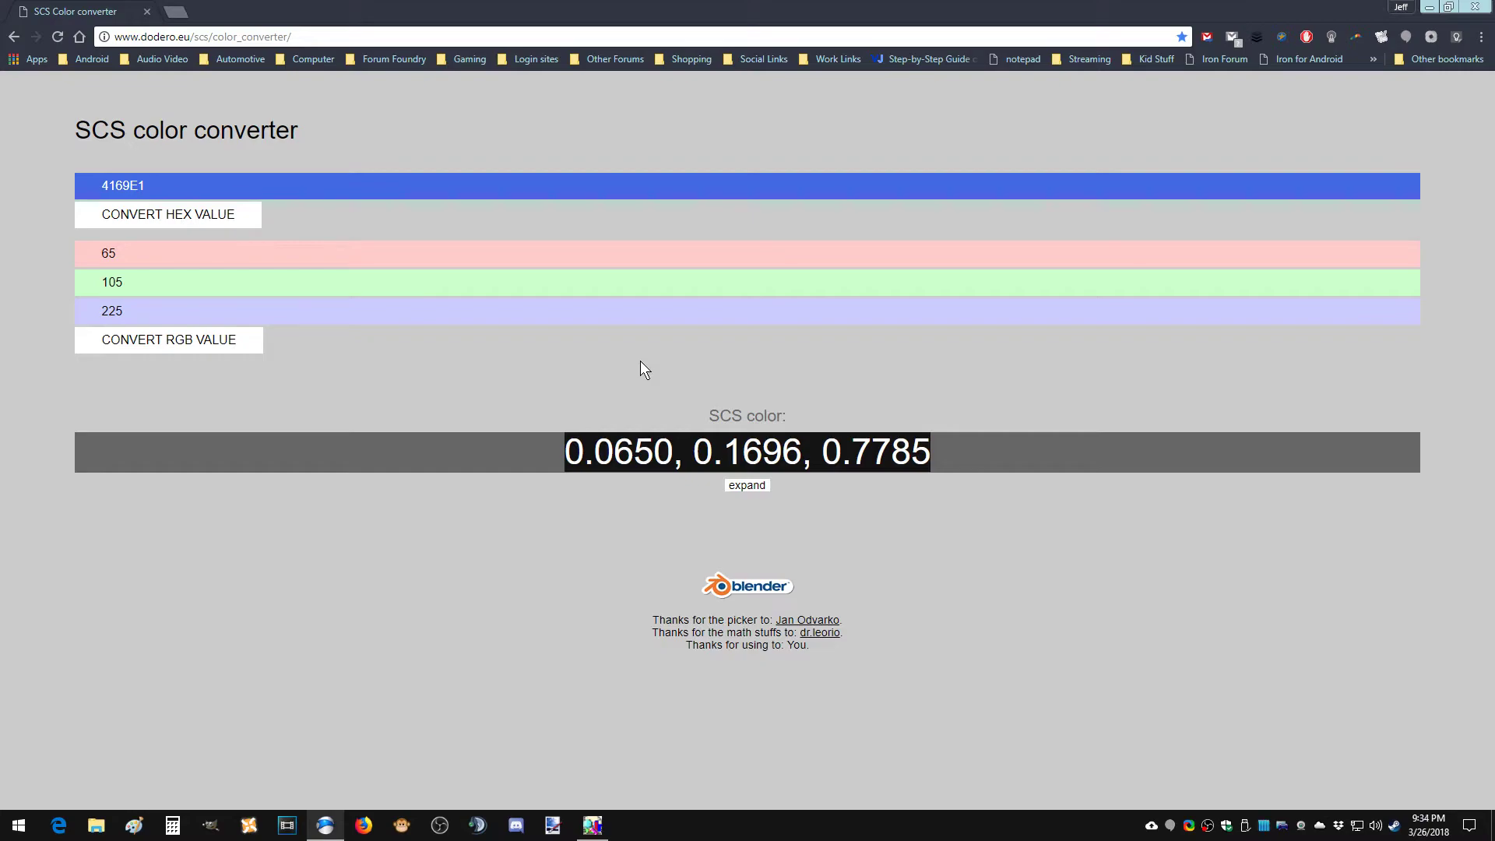
click(454, 180)
right_click(455, 180)
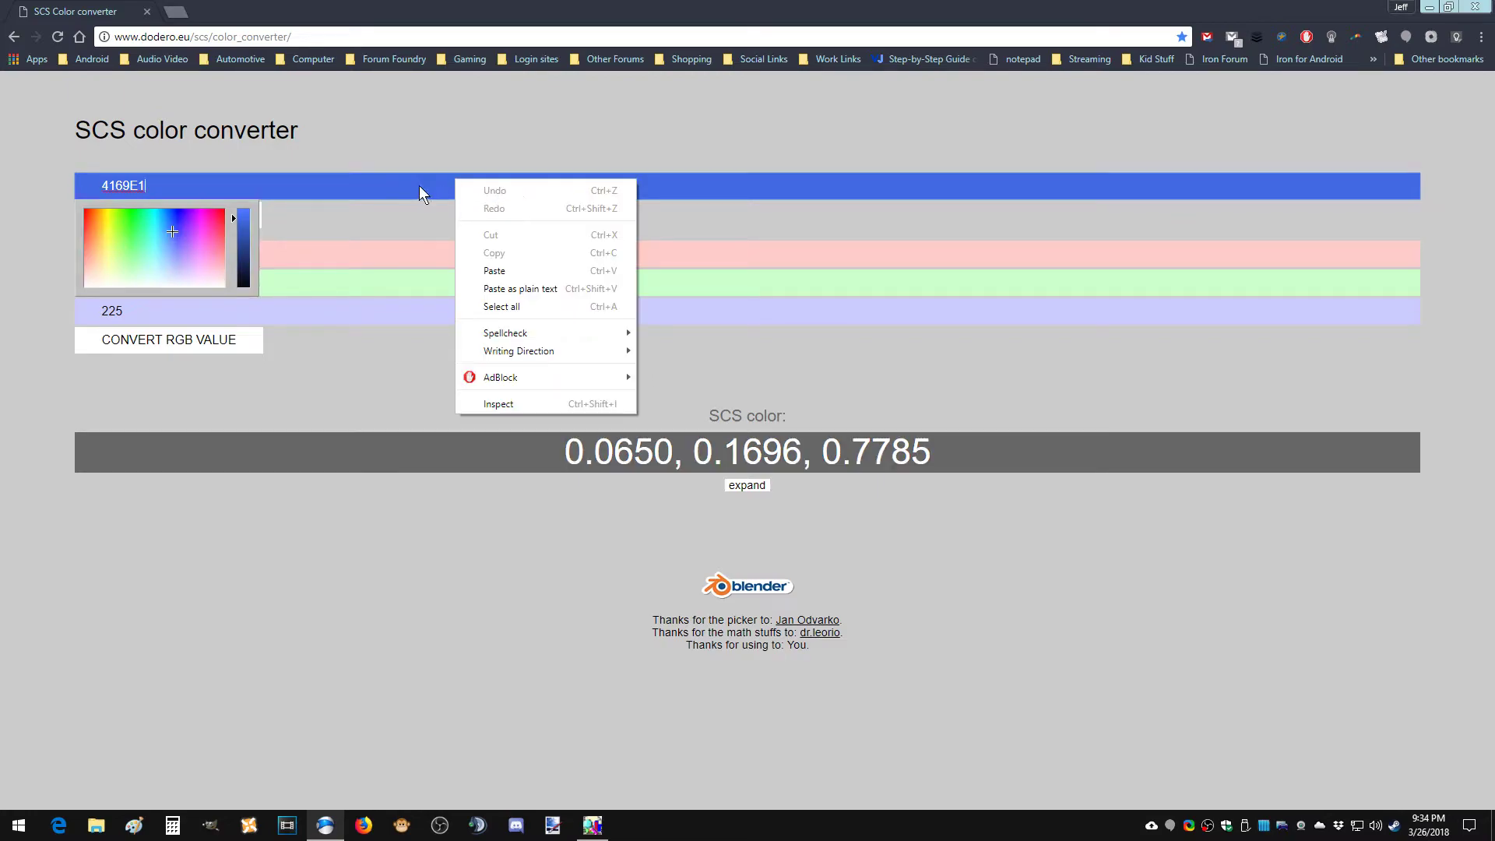
Highlight the diffuse values, widen the Path column to reveal automat\eb, then switch to File Explorer.
click(594, 827)
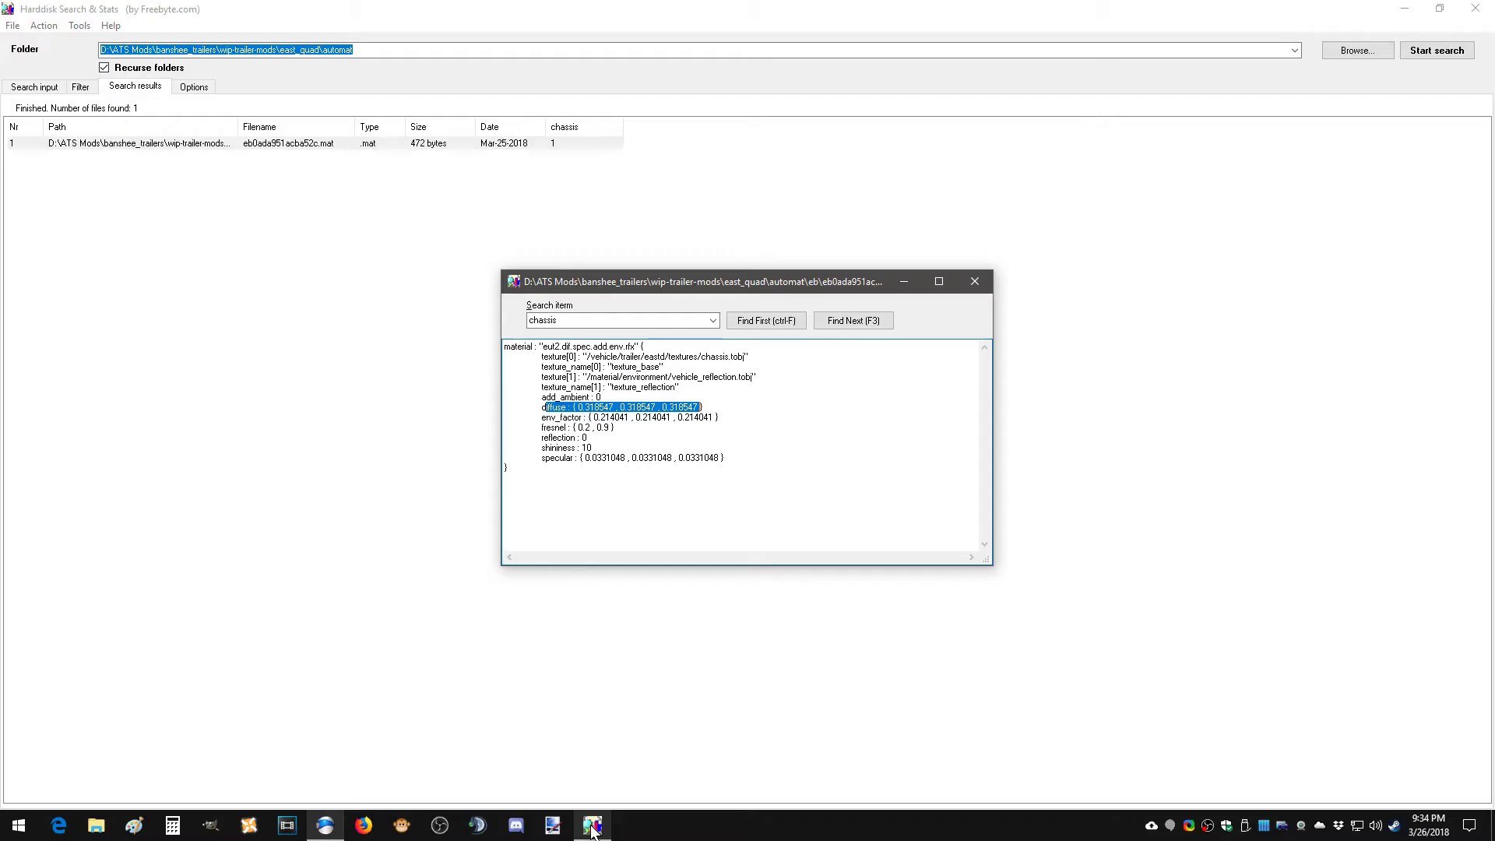
click(574, 408)
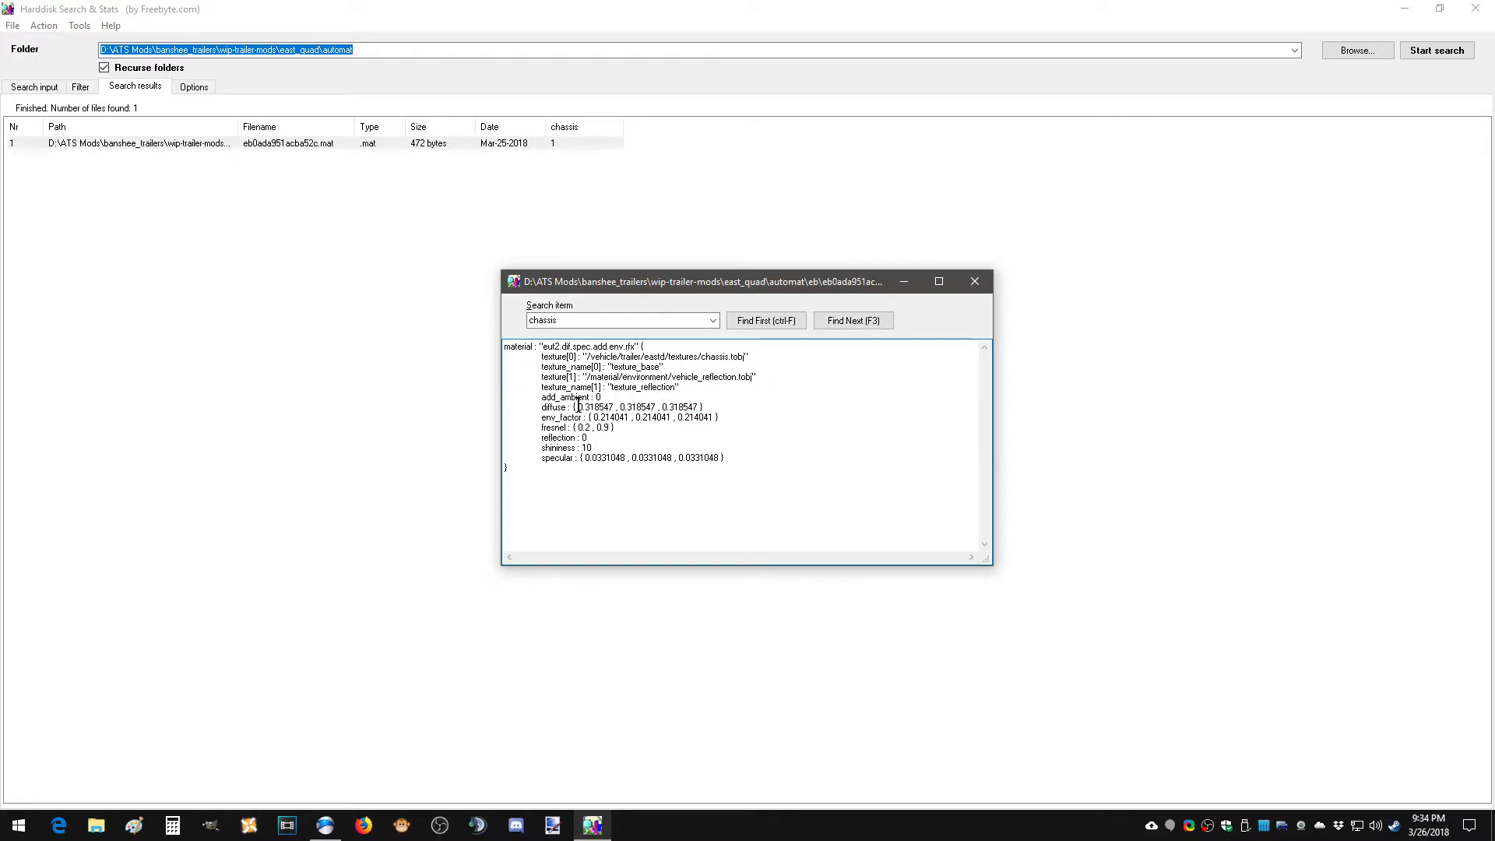
drag(578, 407, 700, 405)
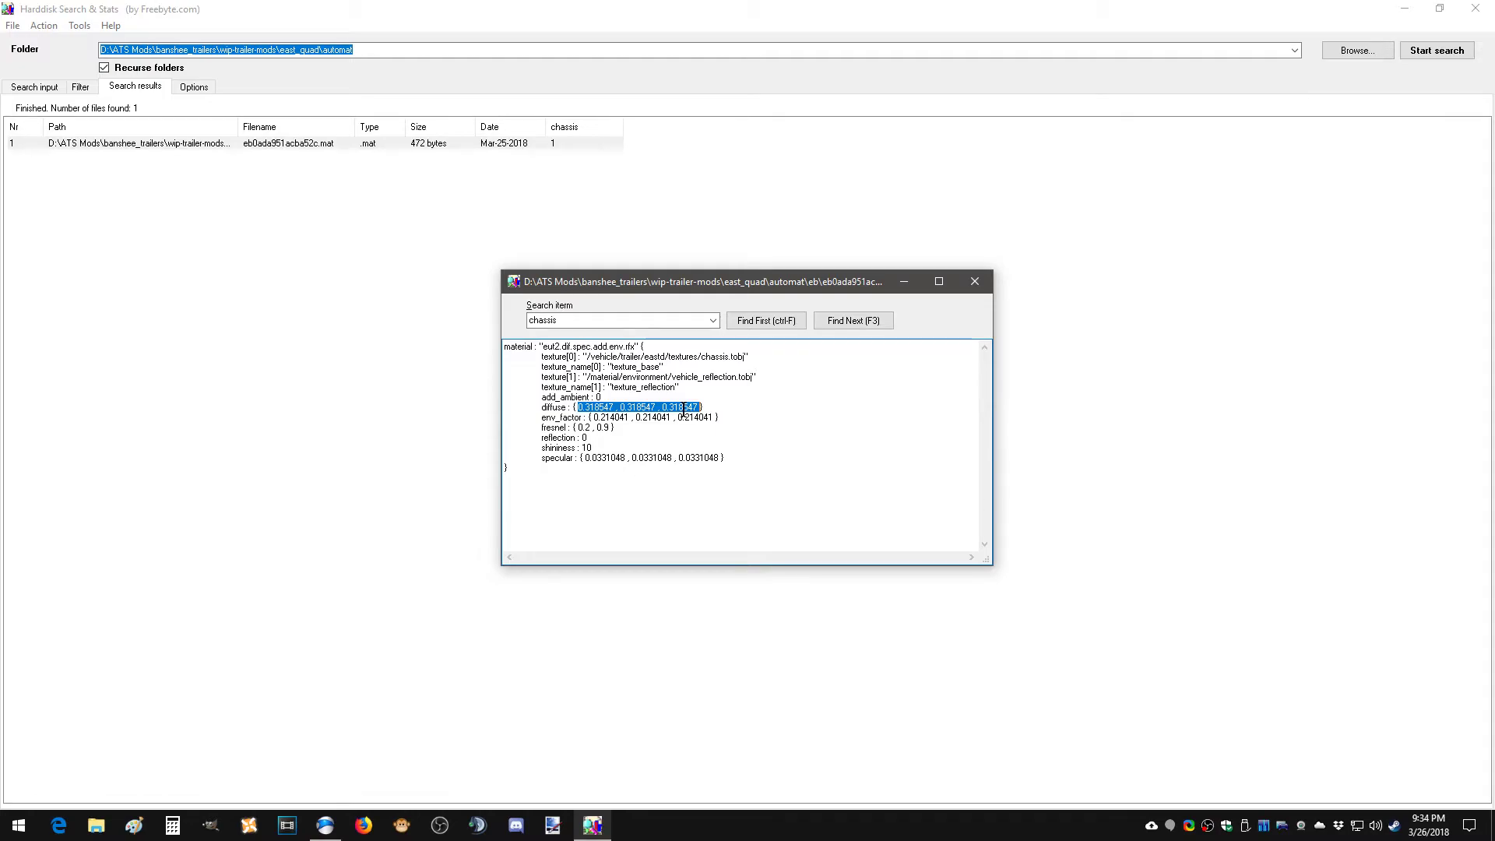
drag(236, 125, 383, 126)
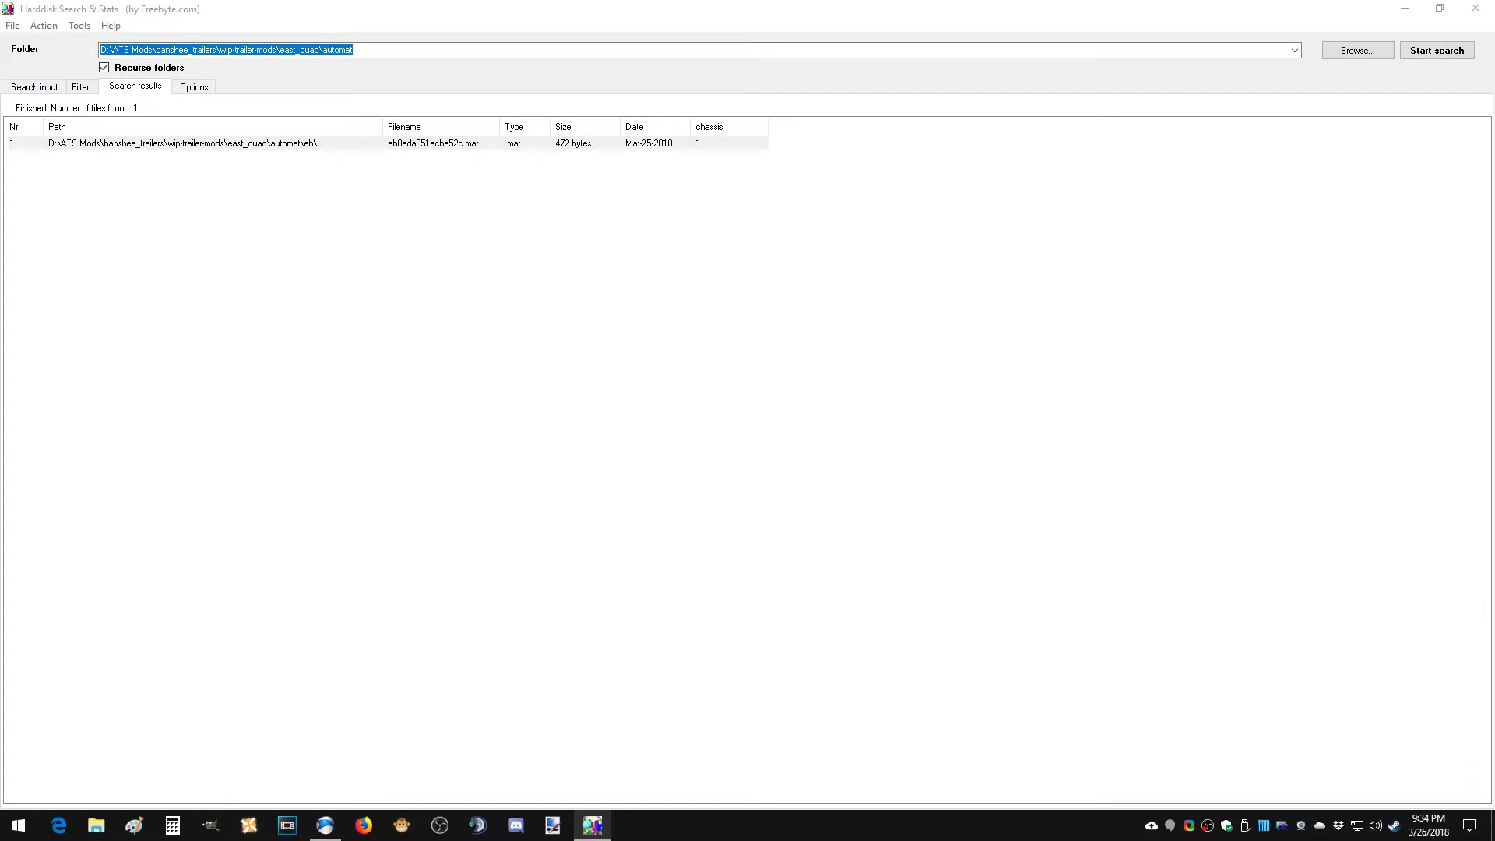
key(alt+Tab)
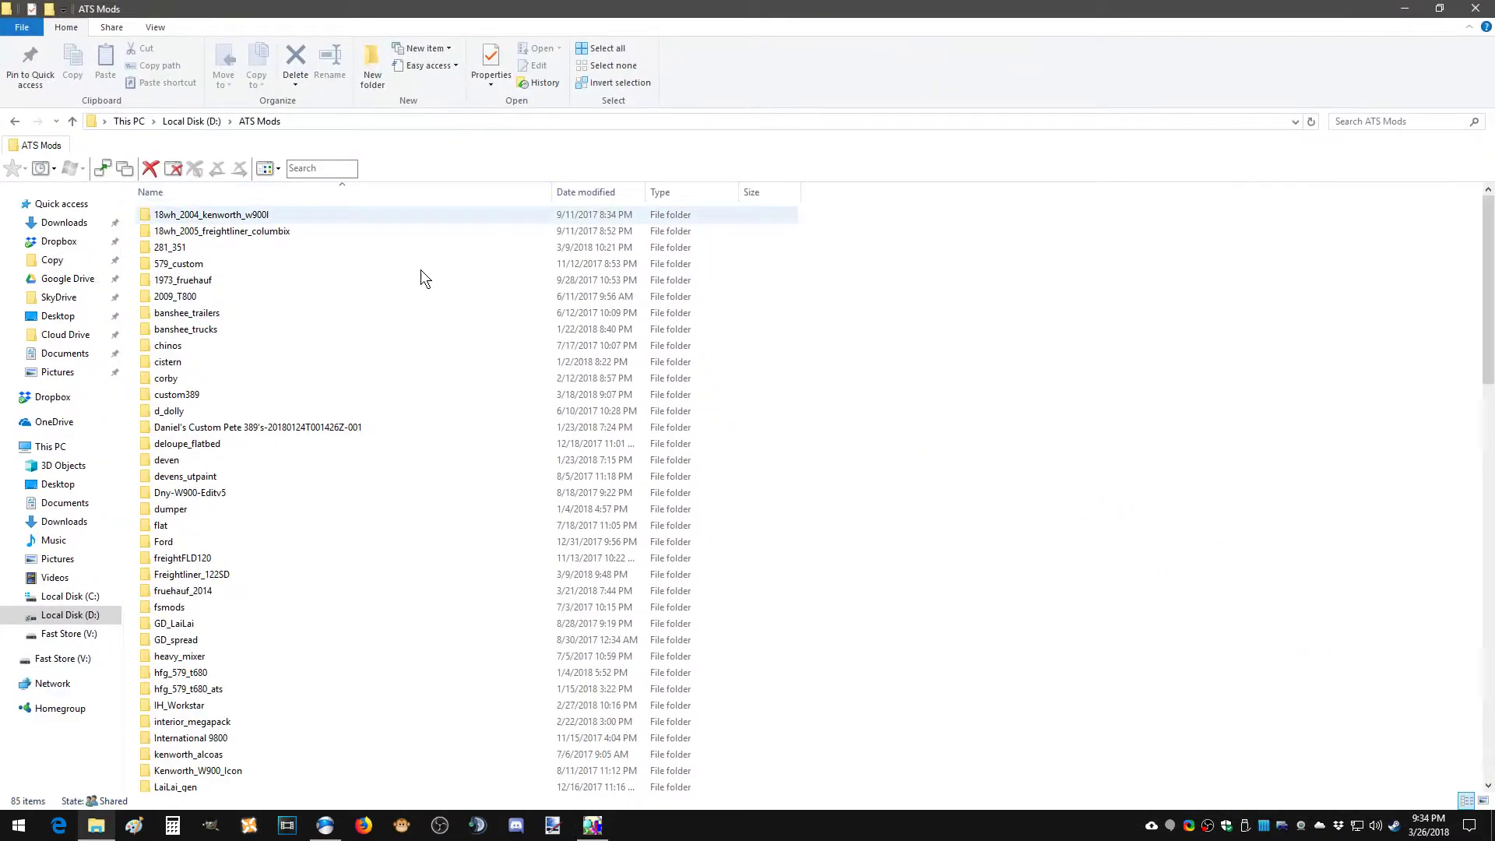
Go through banshee_trailers > wip-trailer-mods > east_quad > automat > eb and open eb0ada951acba52c.mat in Notepad++.
double_click(182, 310)
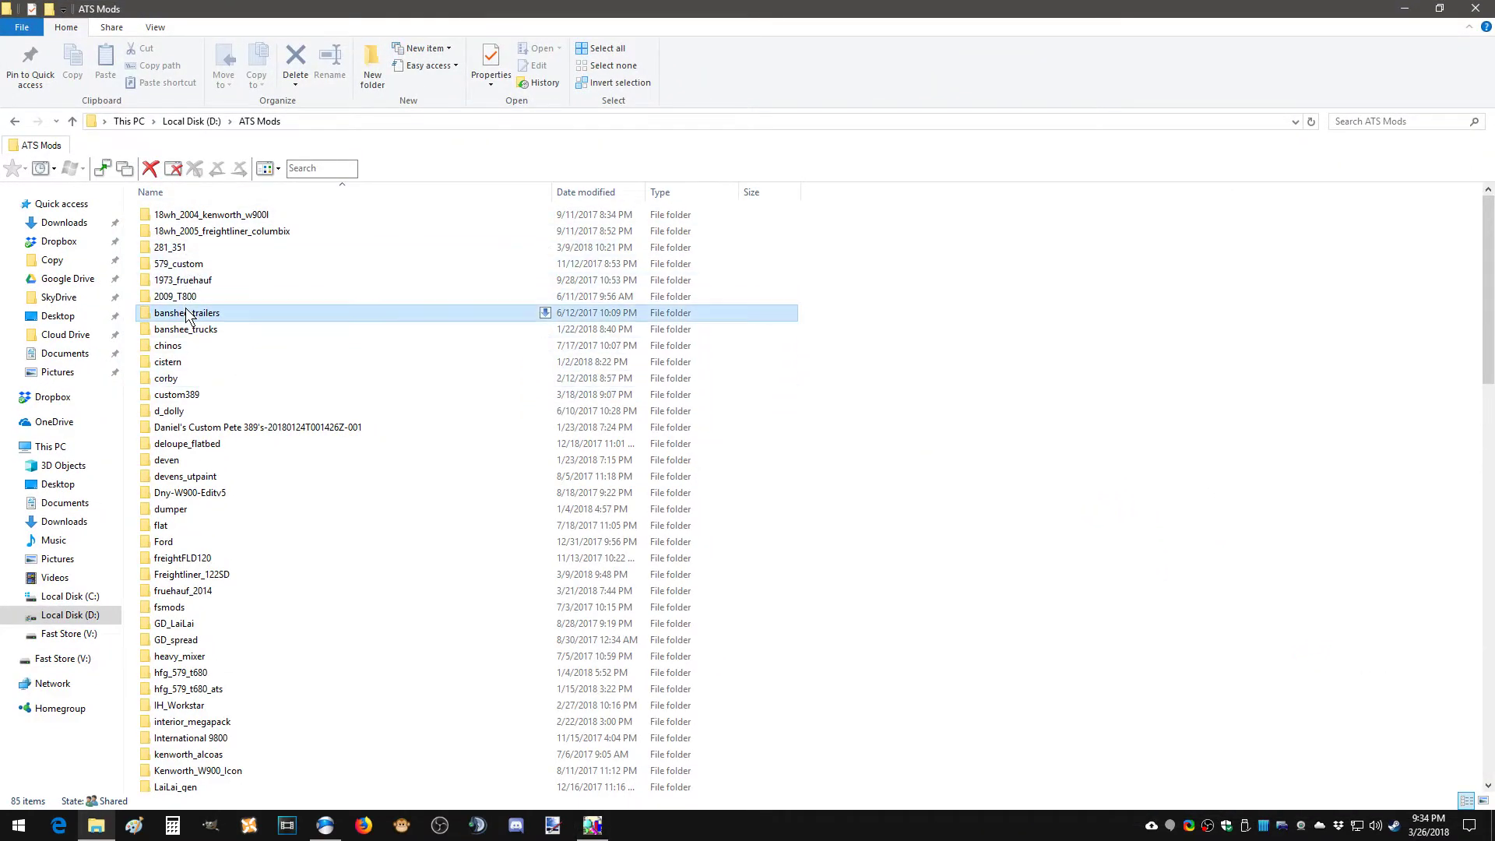
double_click(167, 234)
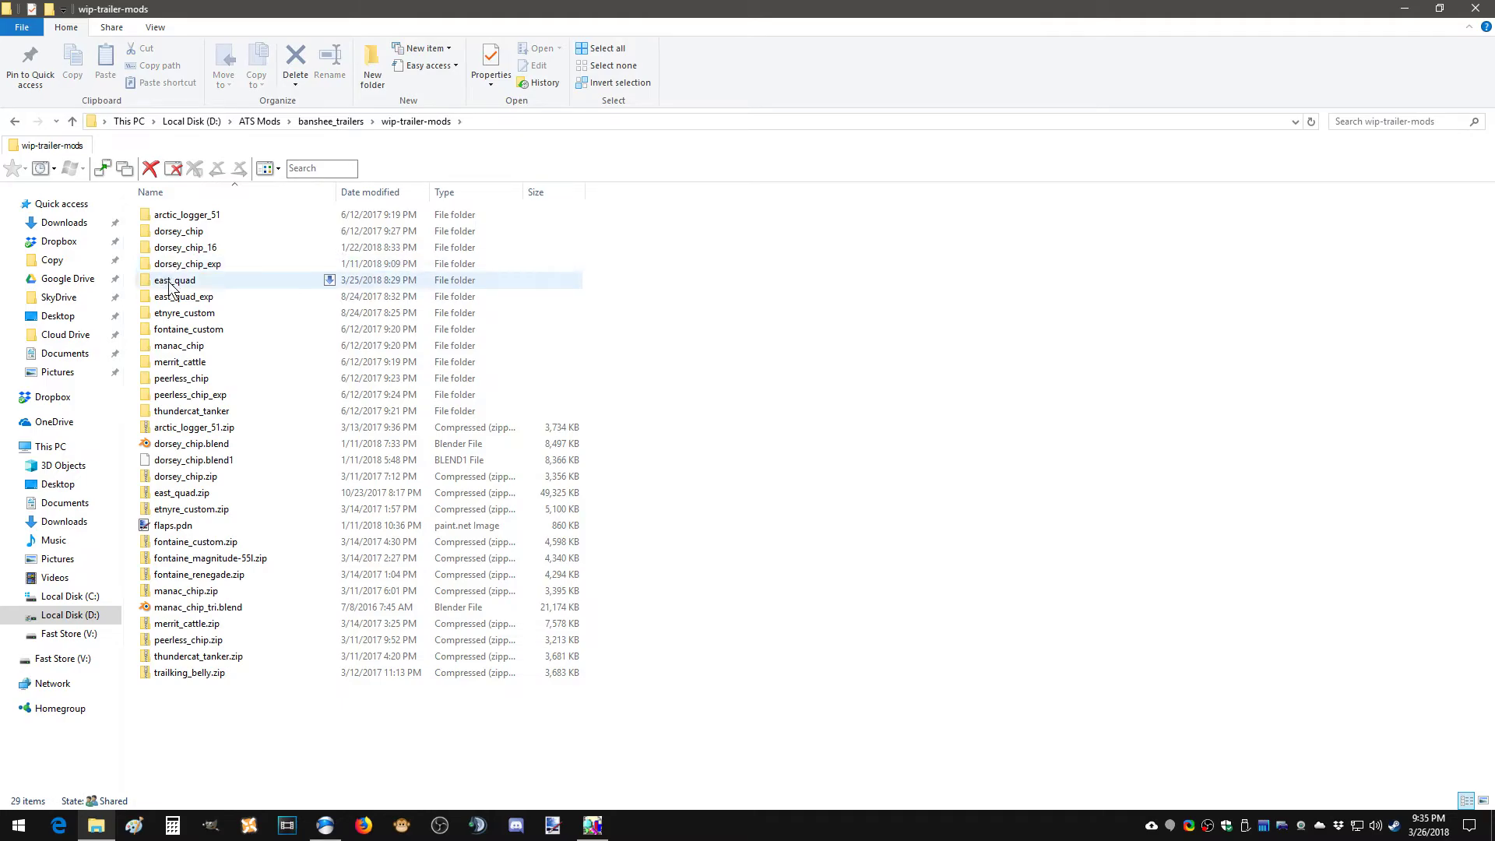
double_click(167, 278)
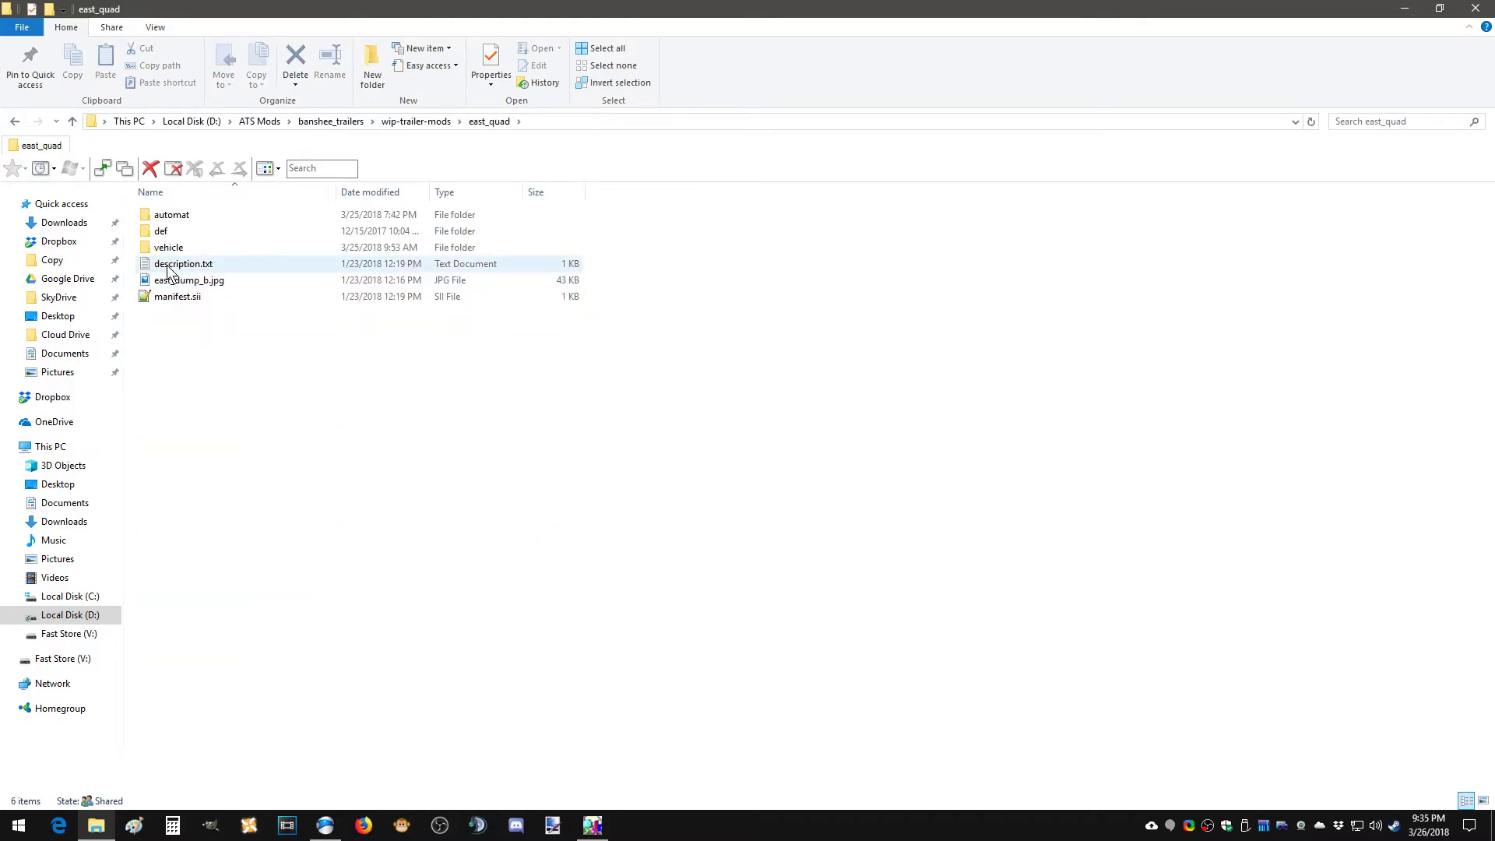
double_click(163, 215)
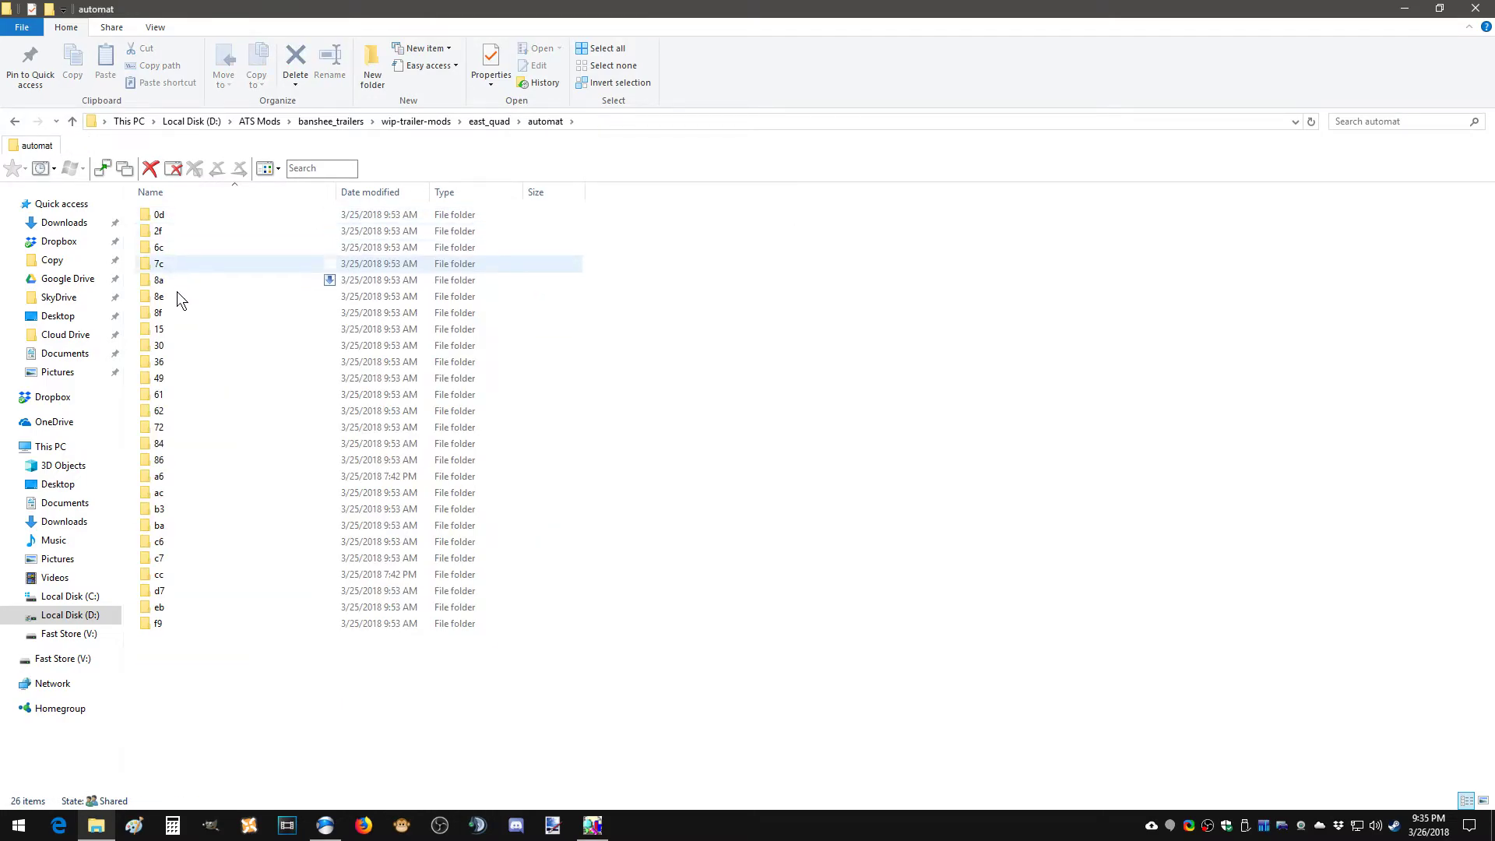
double_click(181, 607)
click(203, 213)
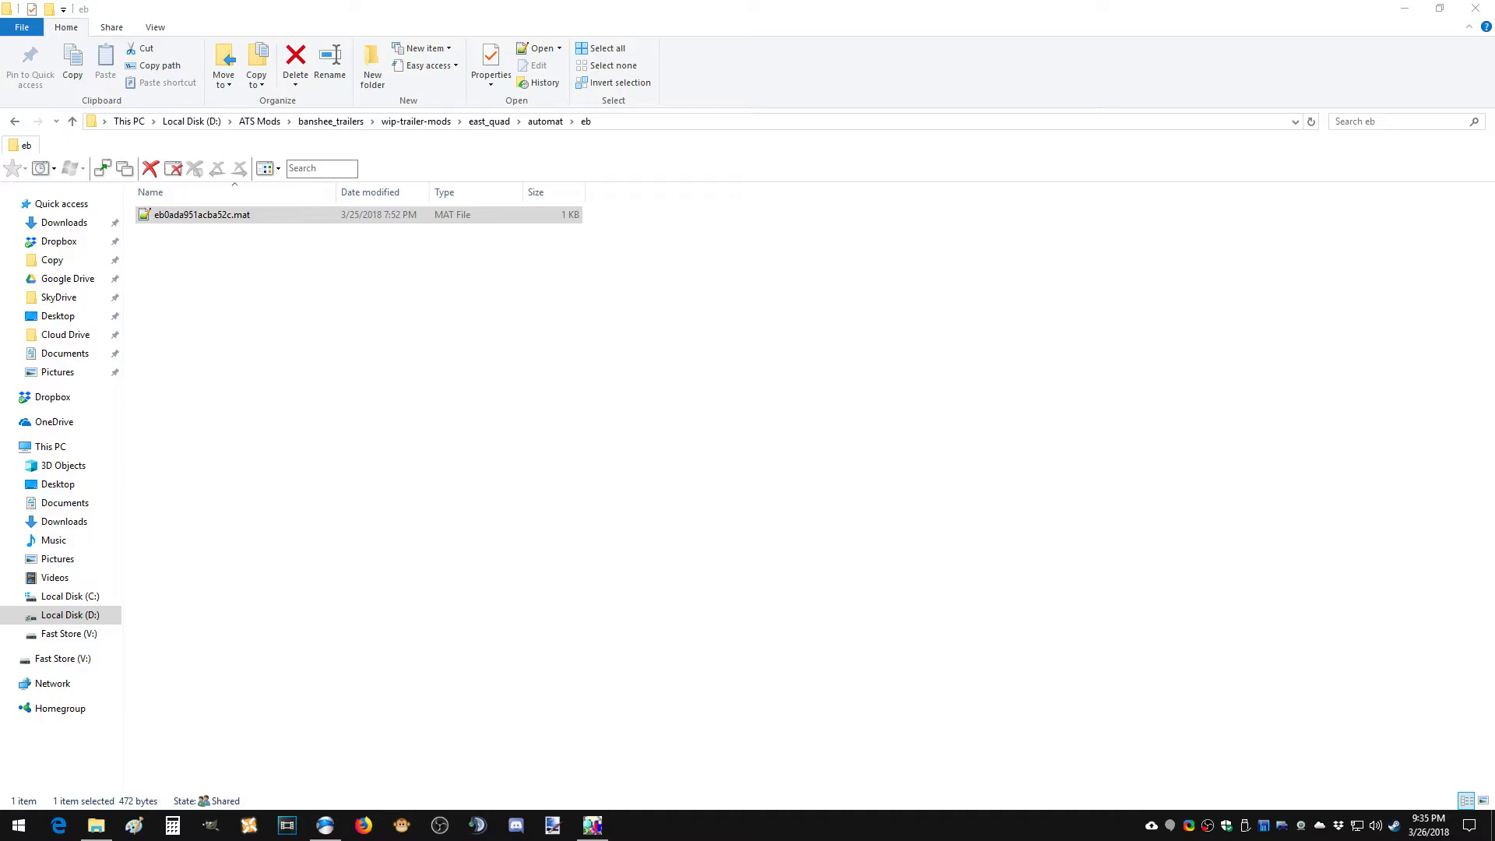
key(Return)
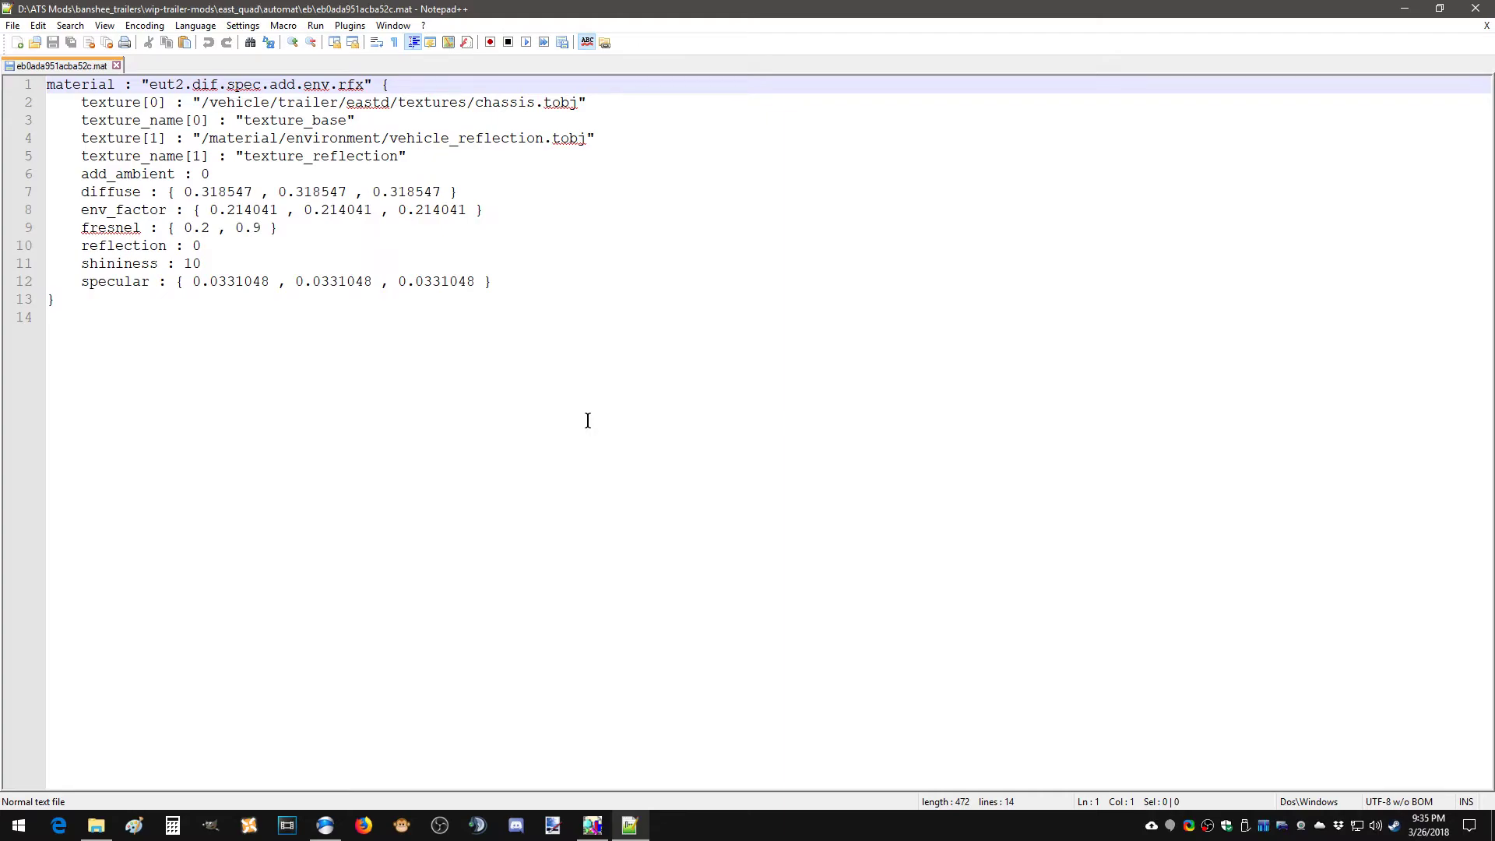
Replace the line-7 diffuse values with 0.0650, 0.1696, 0.7785, save, and close Notepad++.
right_click(215, 204)
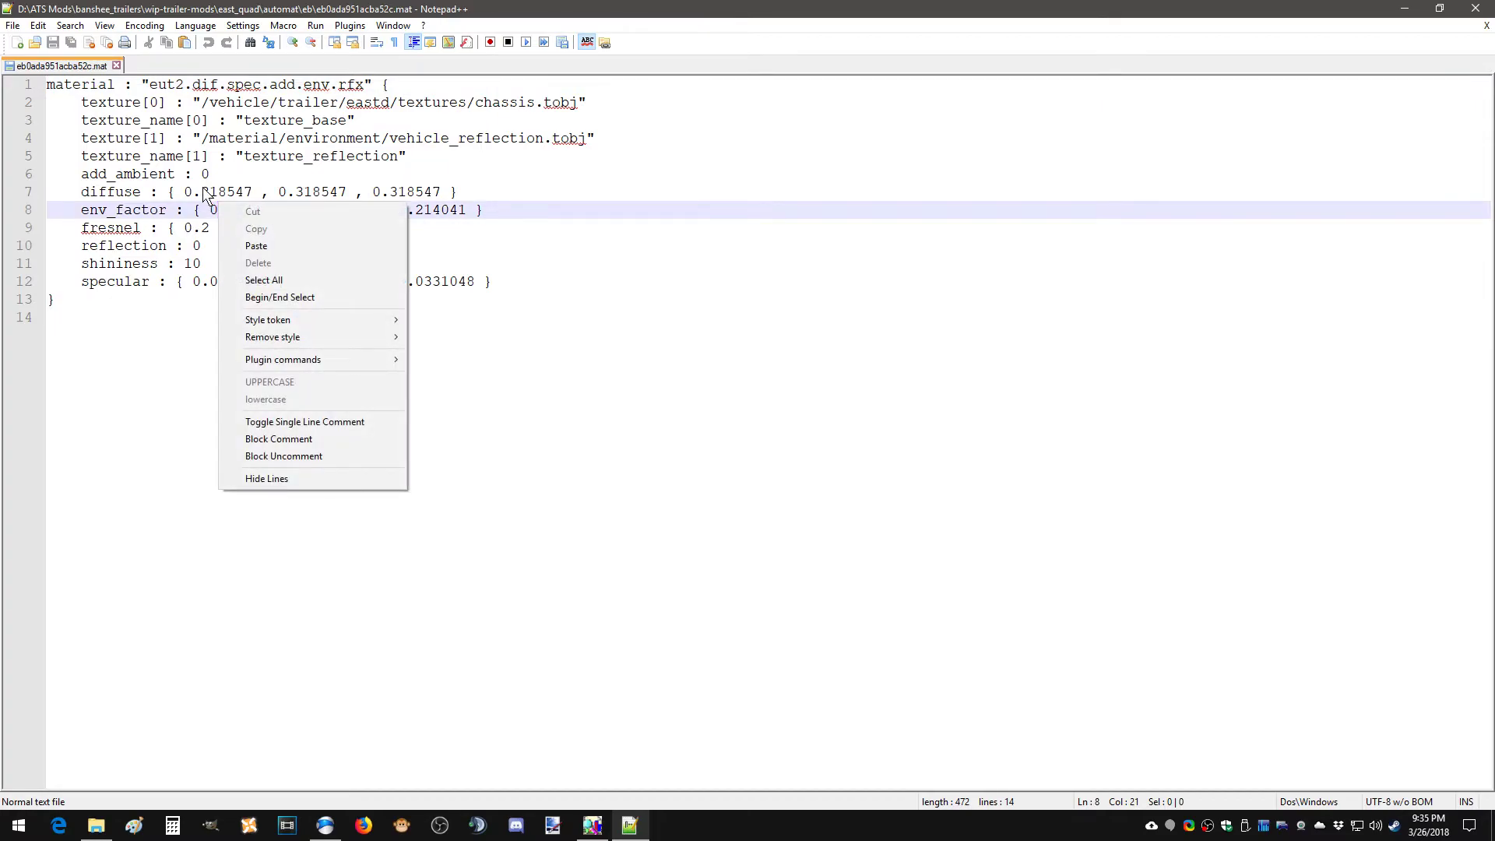
click(200, 192)
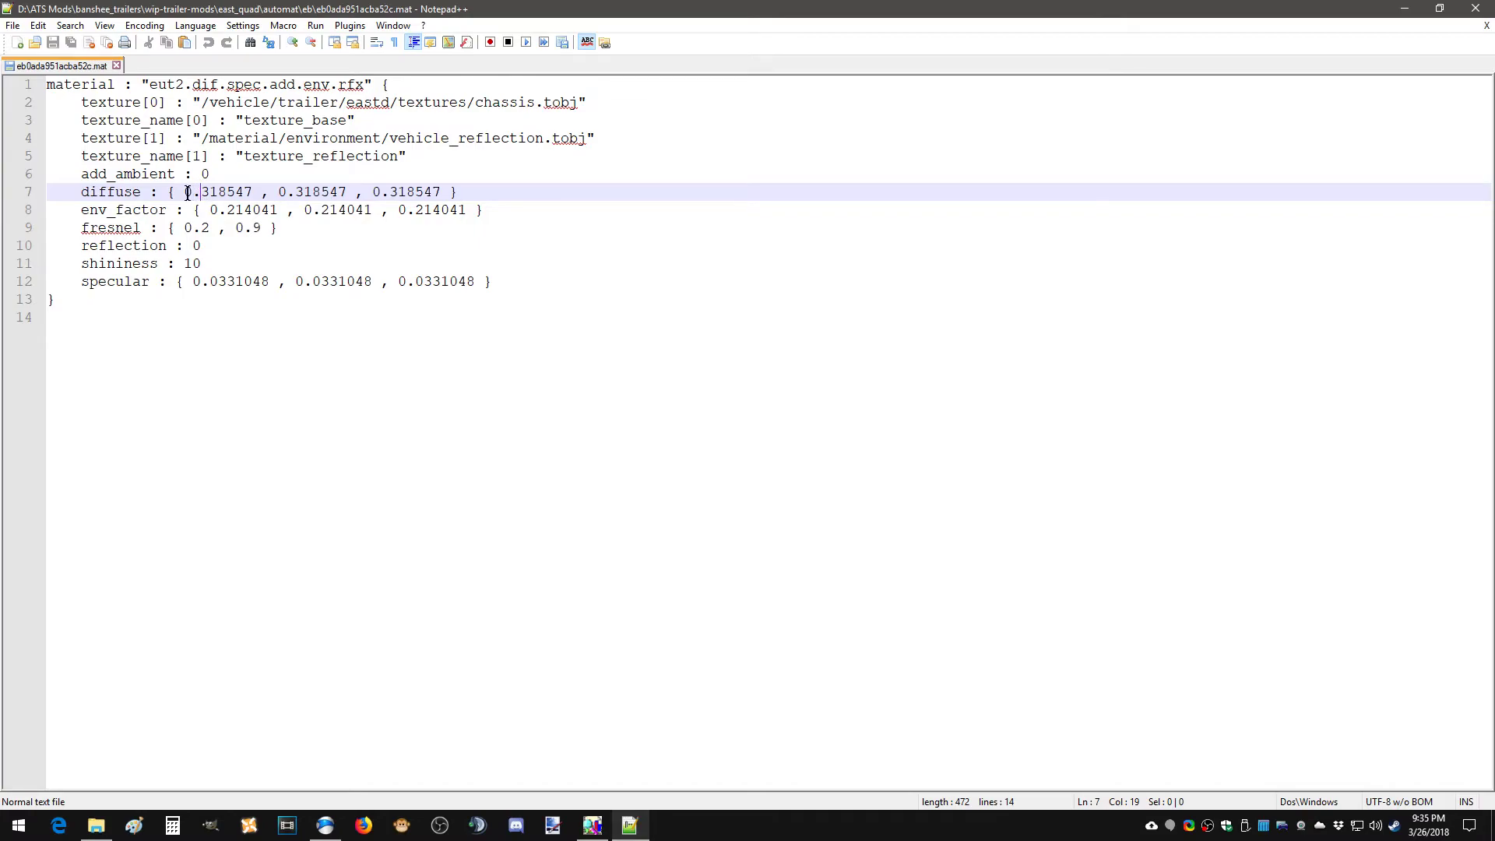
drag(187, 192, 439, 198)
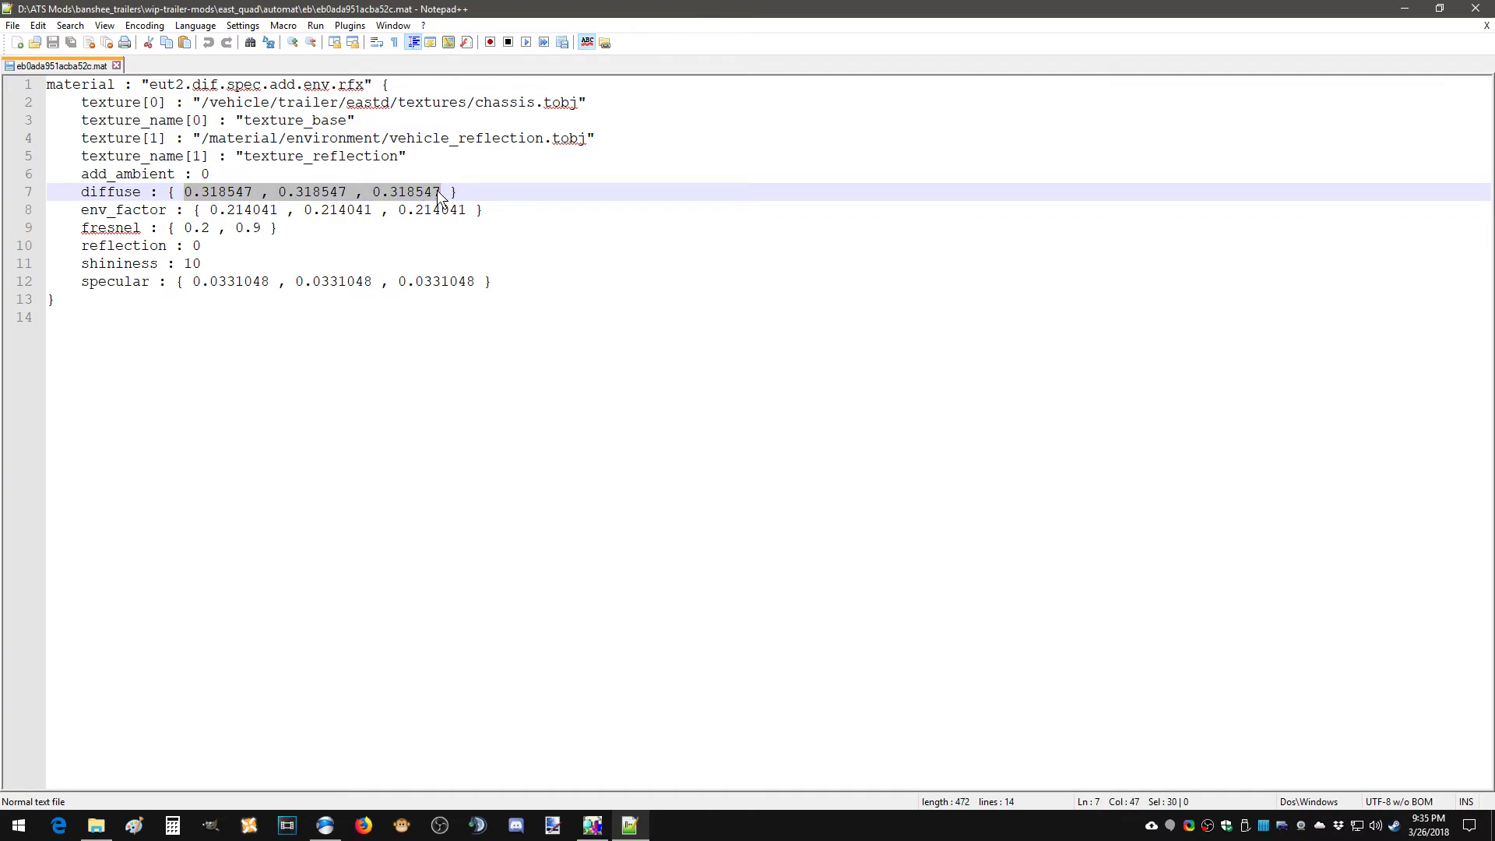
text(0.0650, 0.1696, 0.7785)
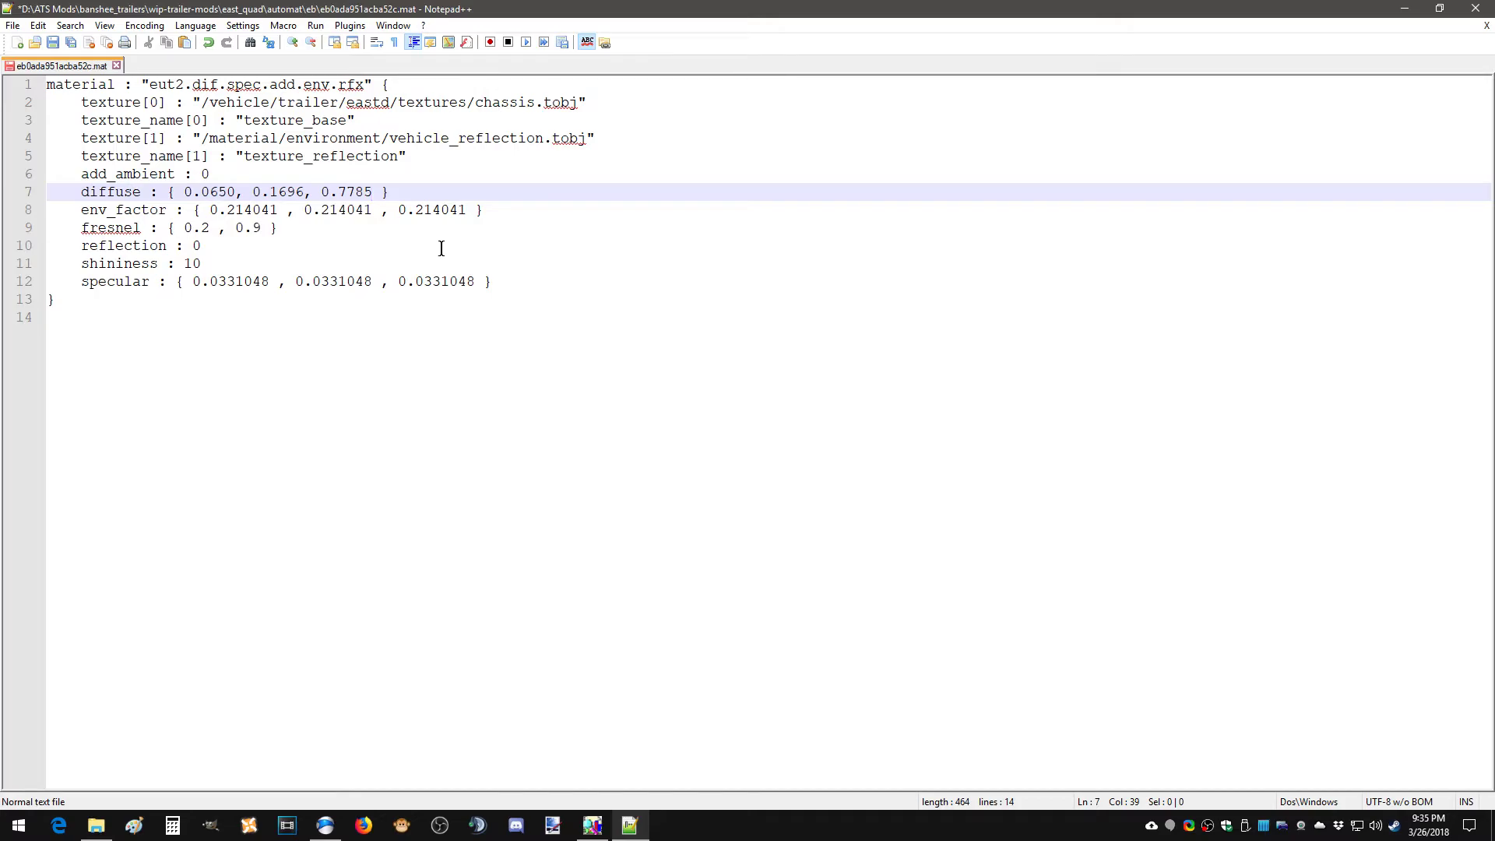
click(53, 43)
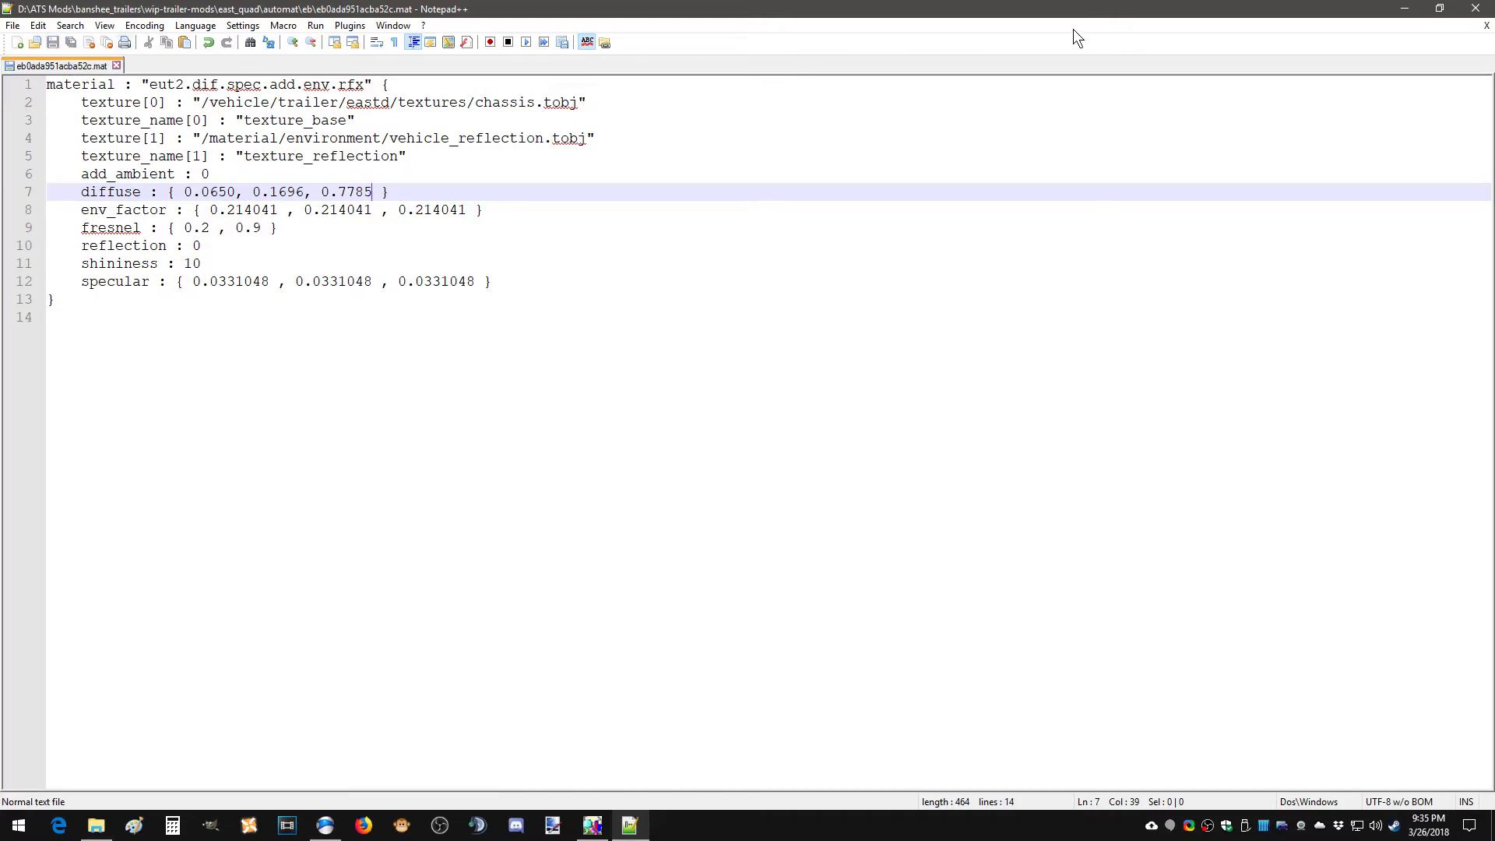
click(1475, 8)
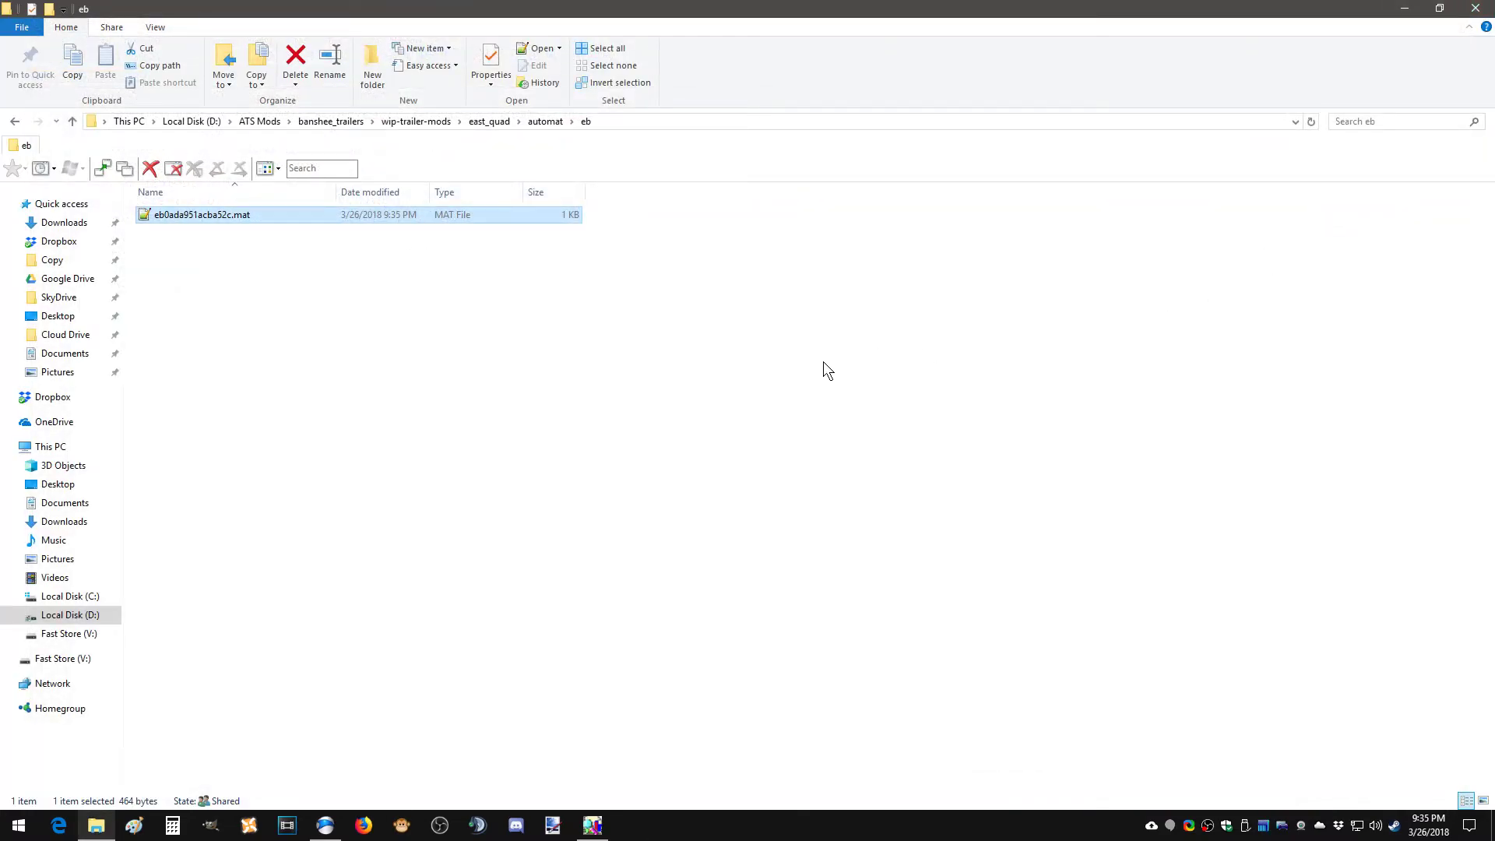
Go up to east_quad, select all six items, and compress them with 7-Zip into east_quad.zip.
key(BackSpace)
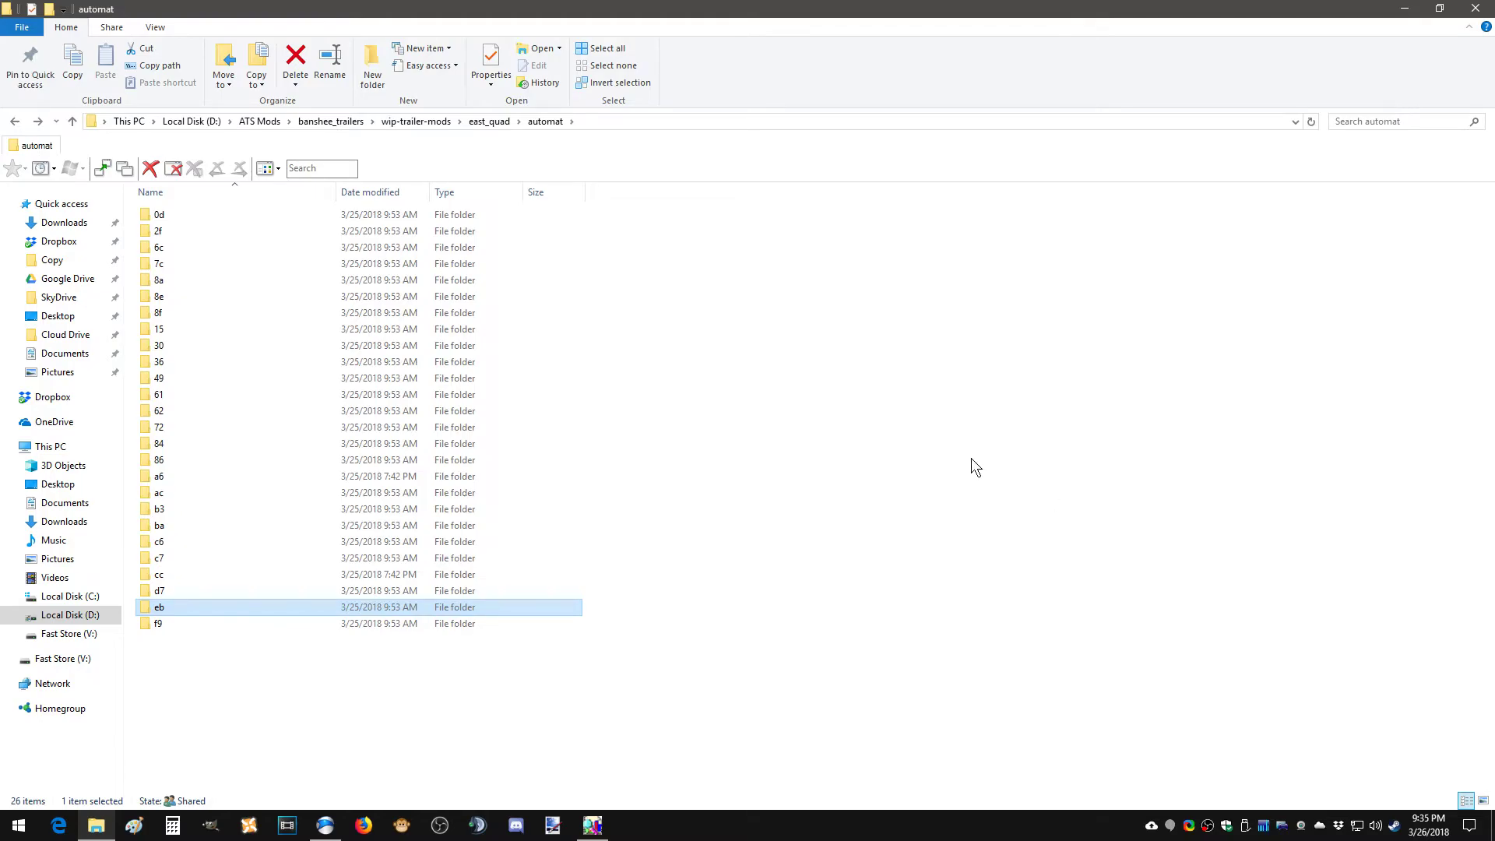
key(BackSpace)
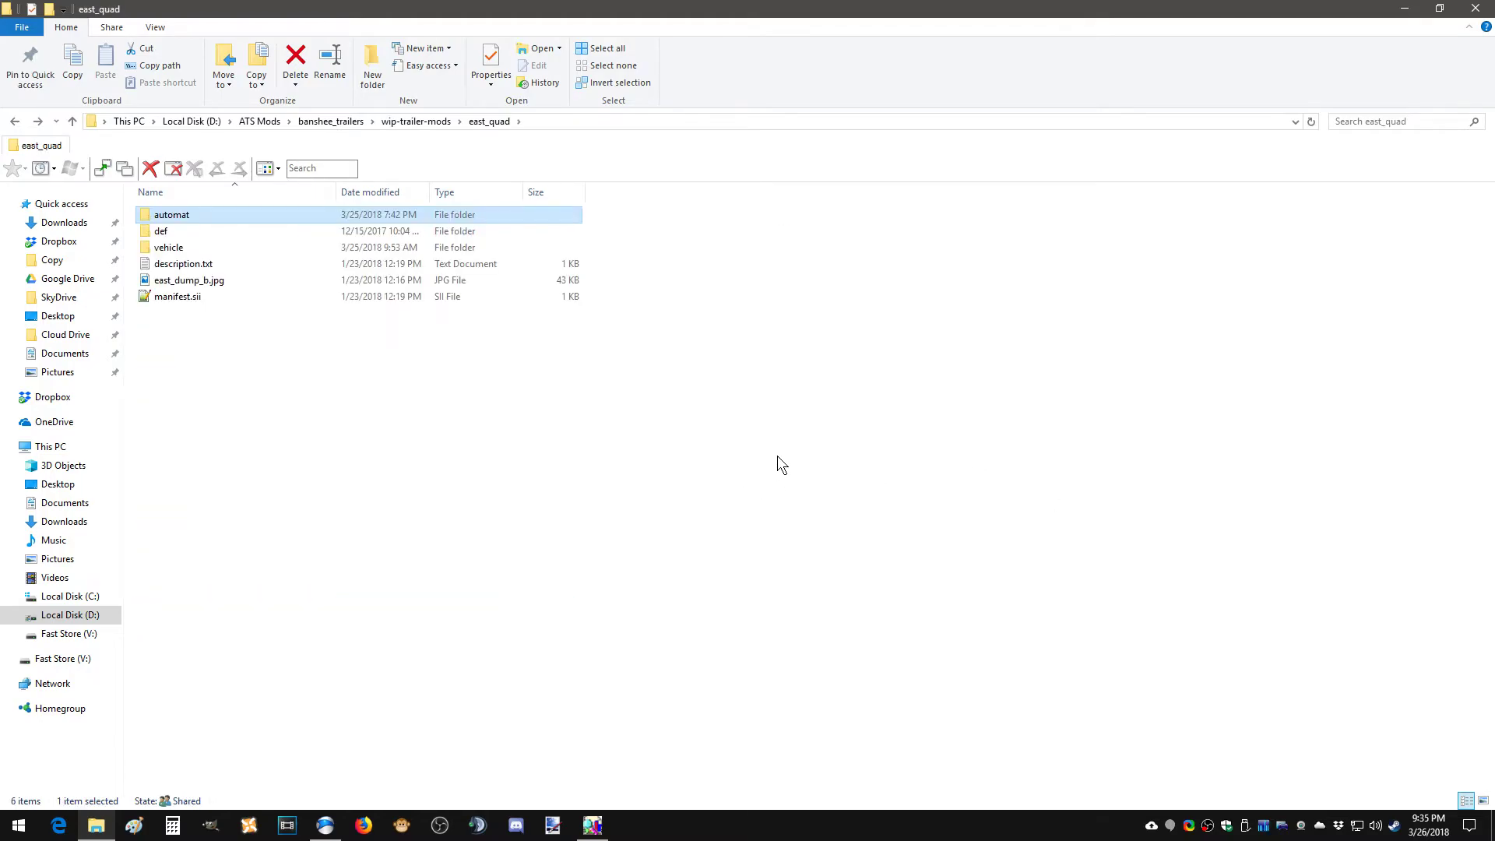
click(446, 492)
drag(207, 349, 161, 216)
right_click(161, 216)
mouse_move(223, 335)
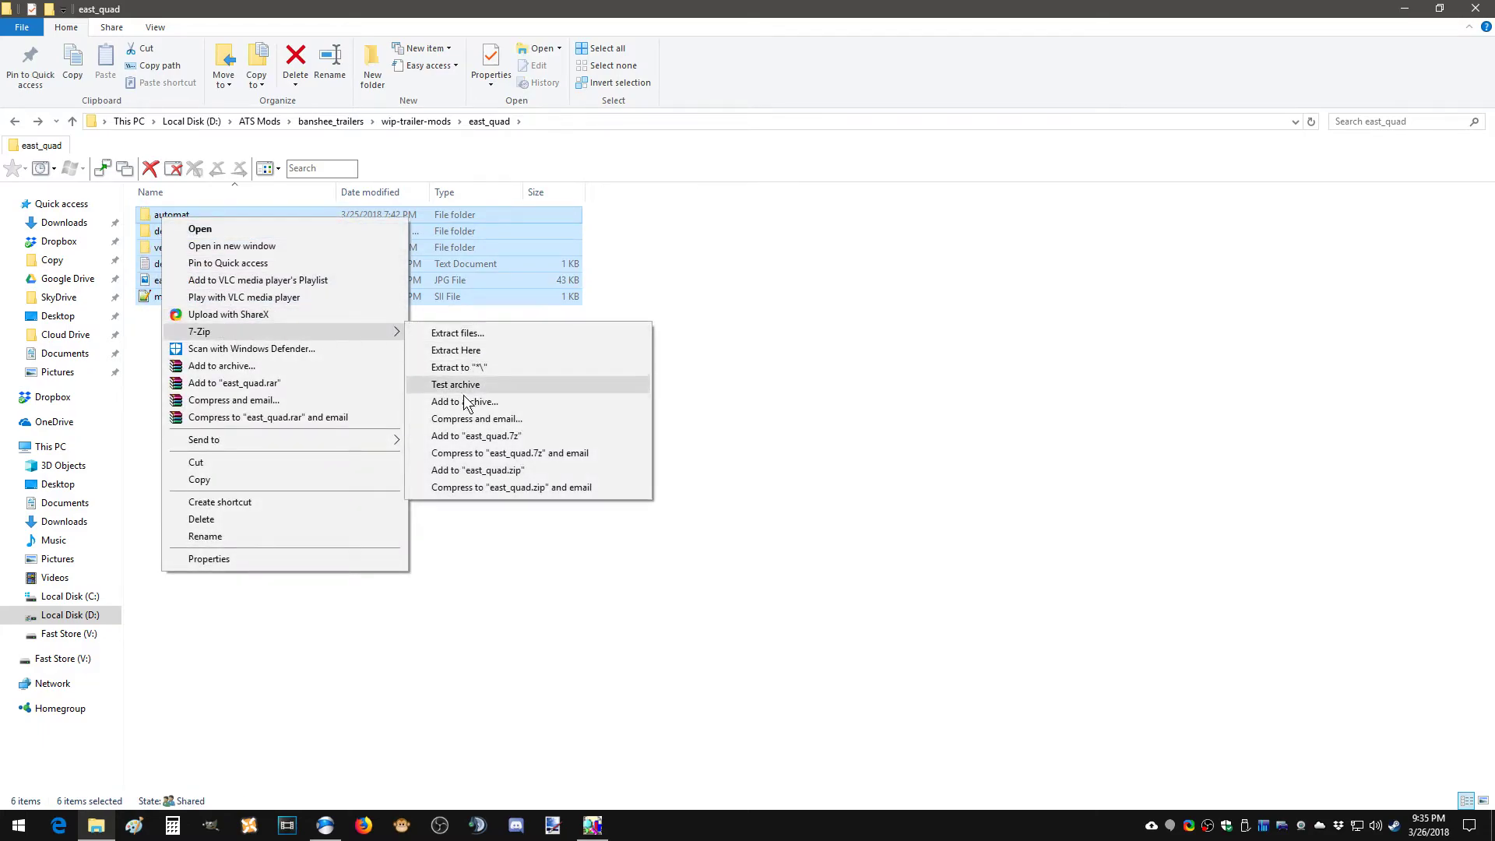
click(483, 470)
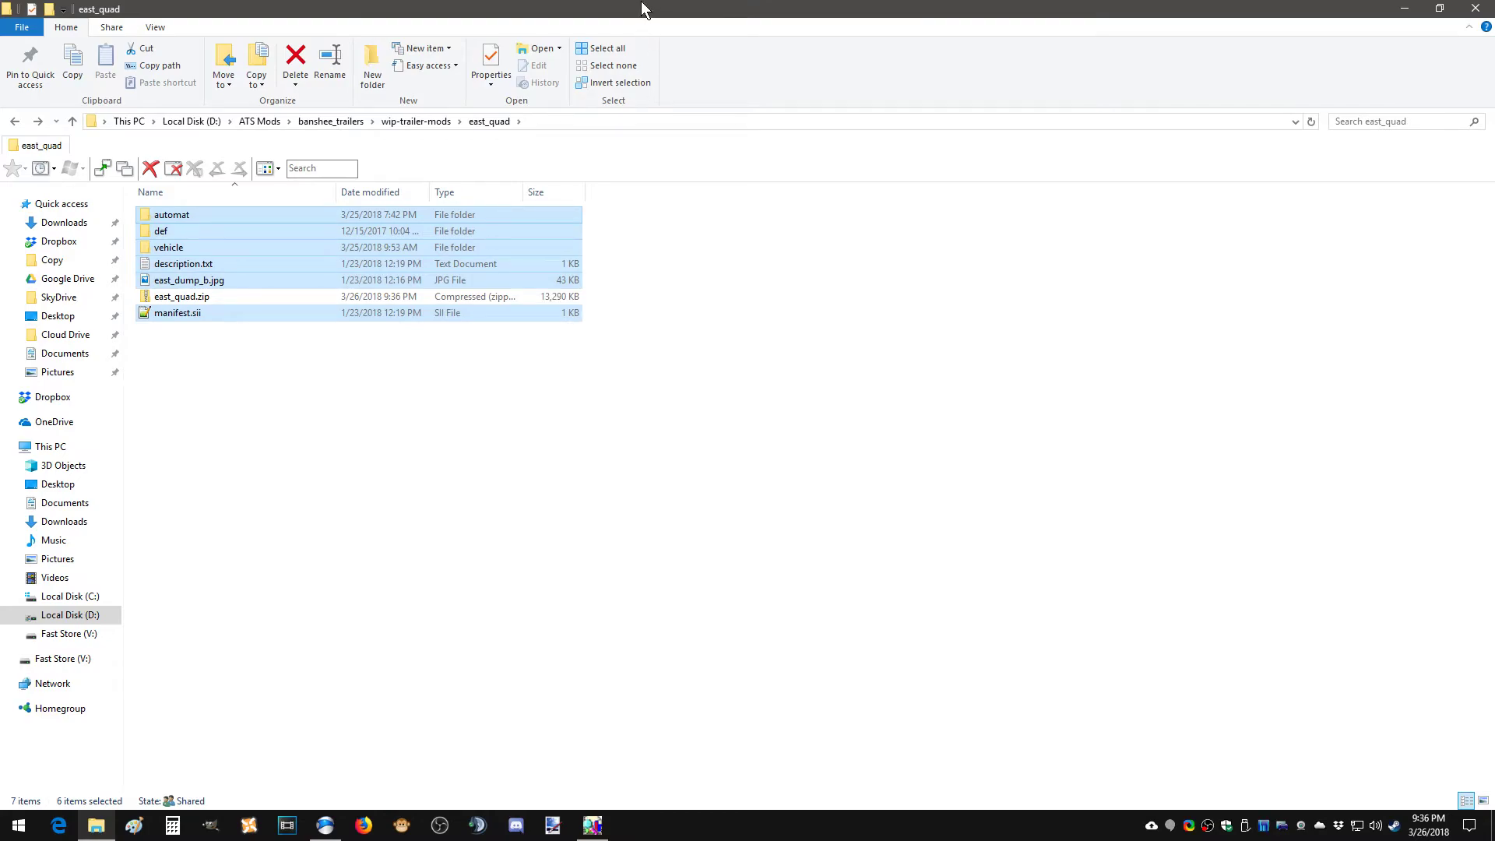
right_click(643, 10)
Cut east_quad.zip from the east_quad folder.
key(alt+Up)
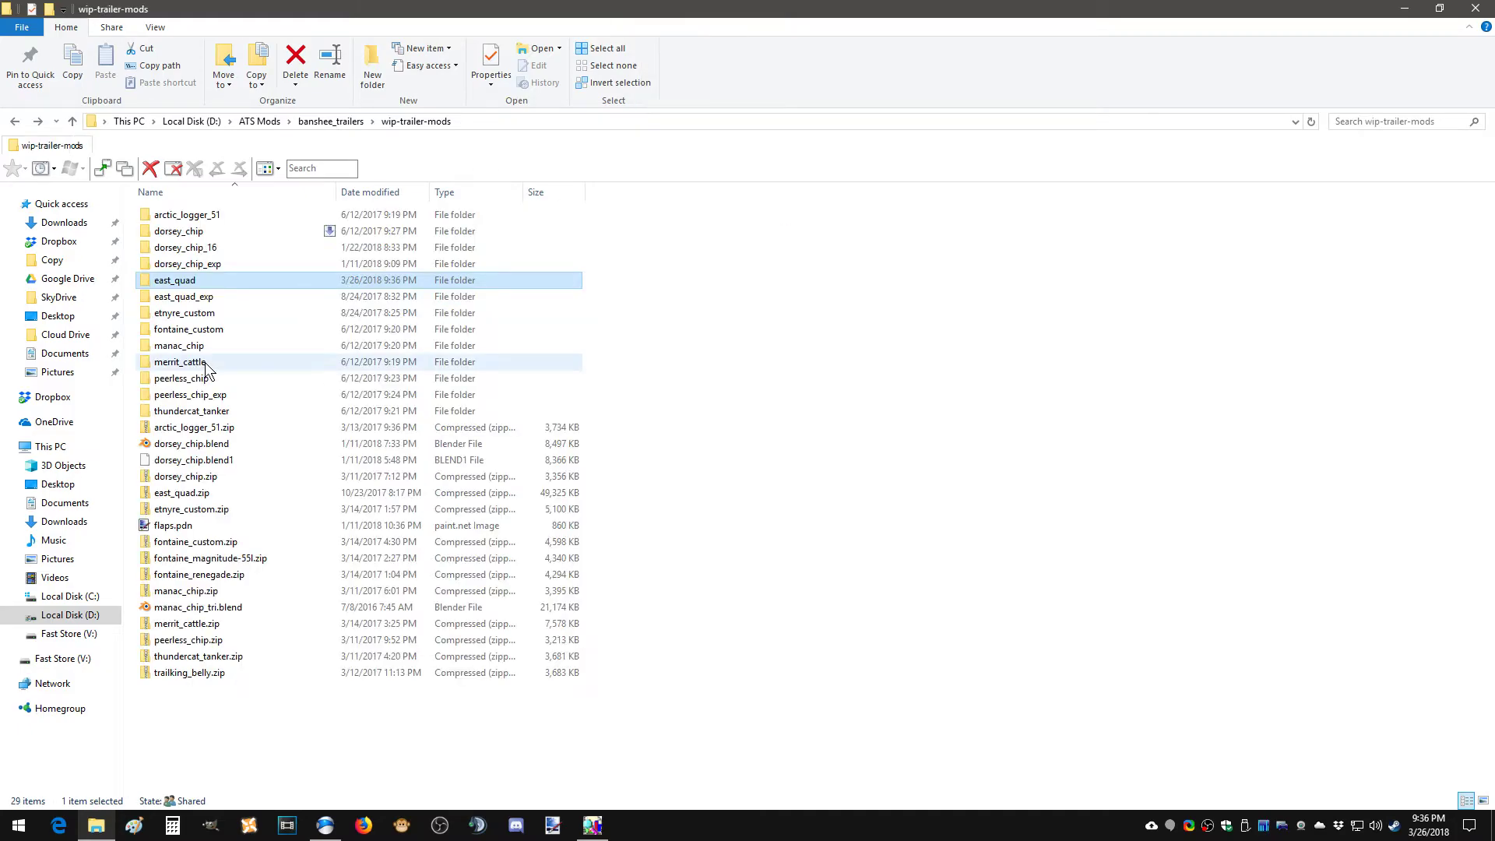
double_click(173, 282)
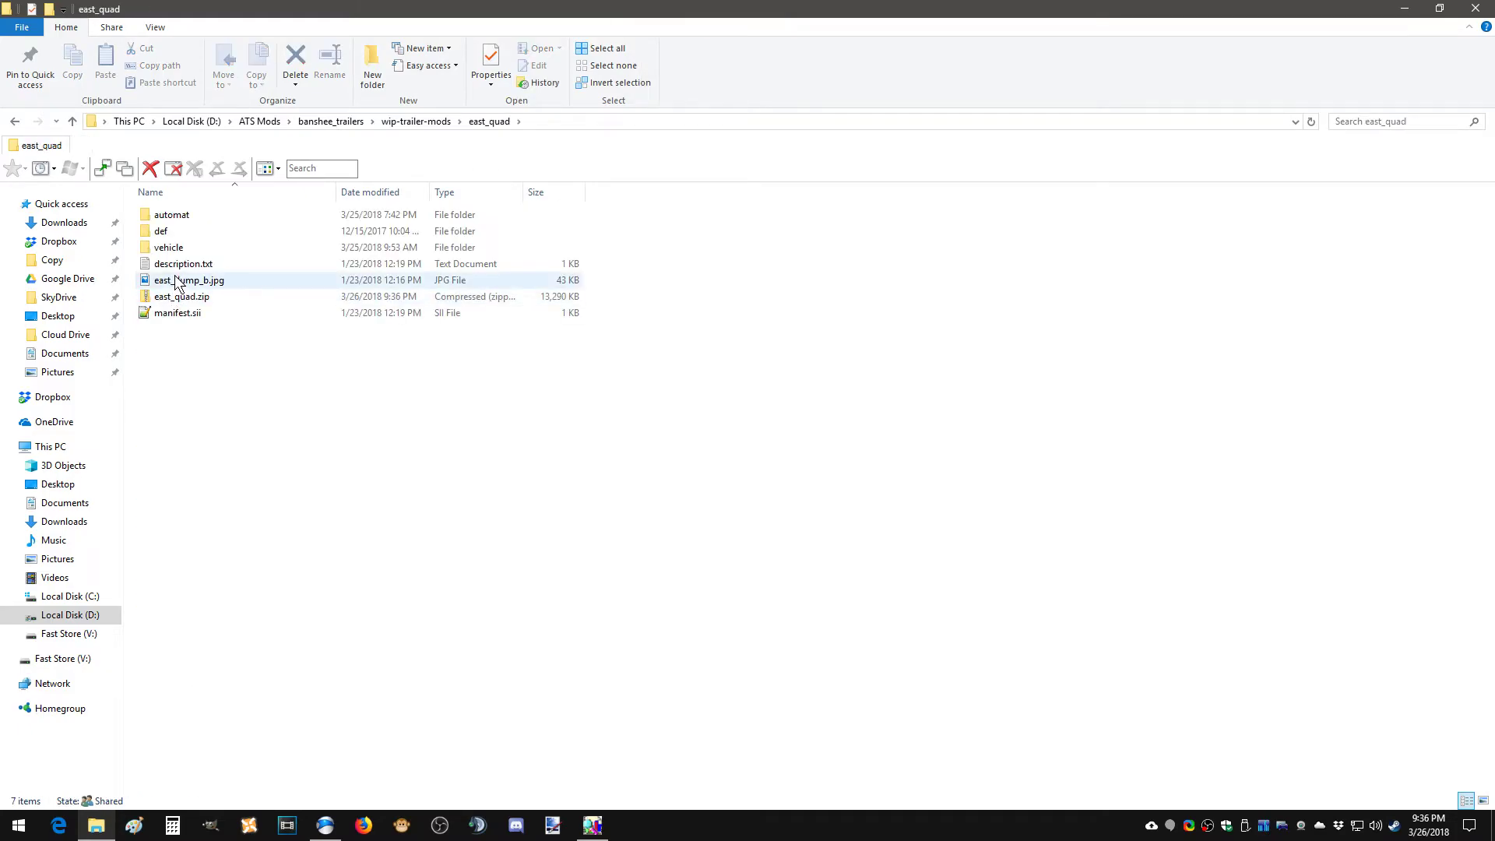
click(176, 299)
right_click(176, 299)
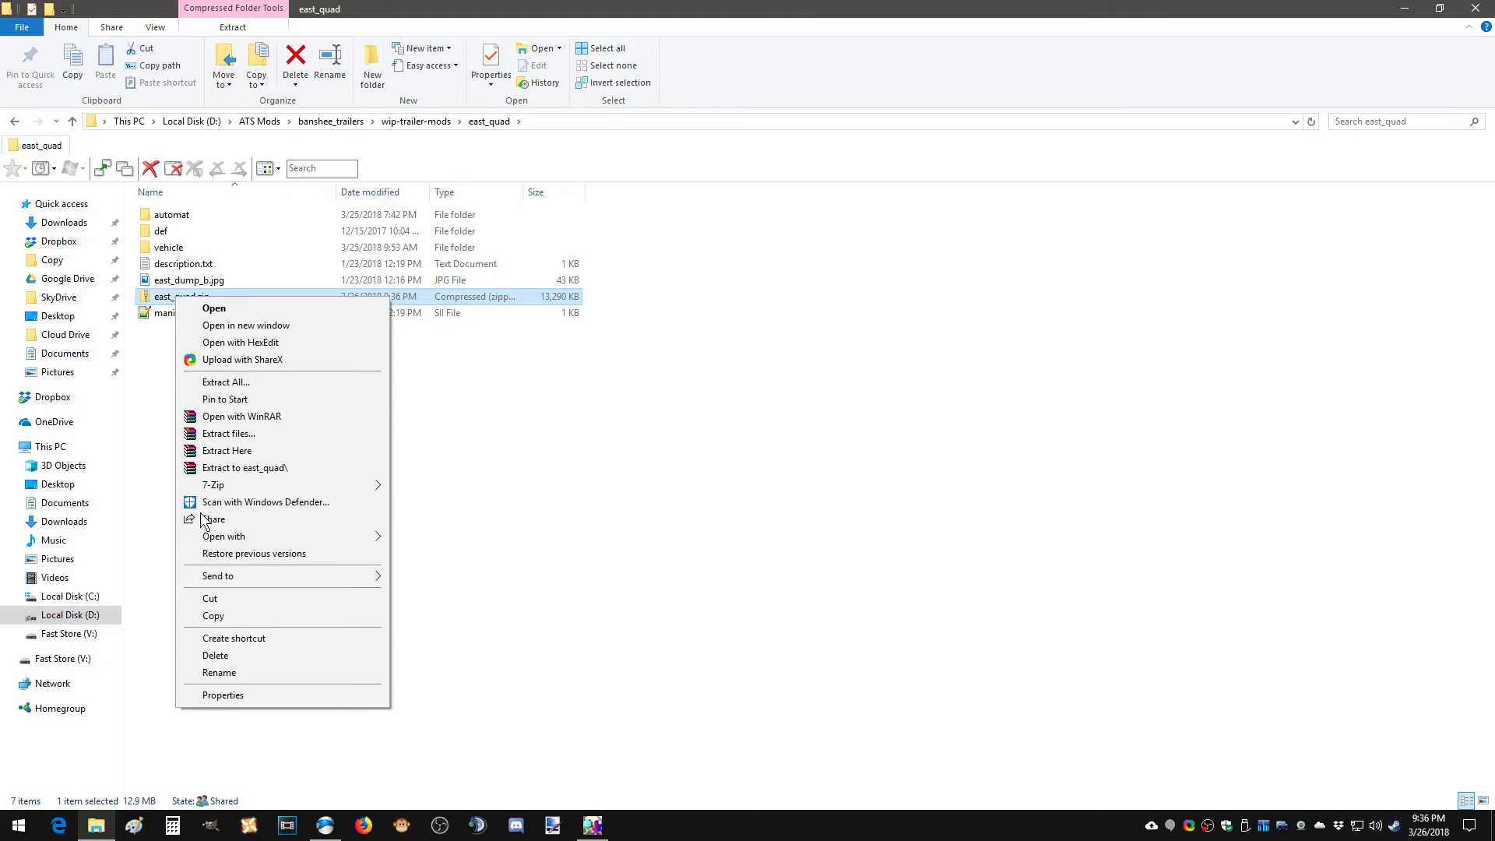
click(212, 615)
Paste it into Documents\American Truck Simulator\mod, replacing the existing east_quad.zip.
click(74, 360)
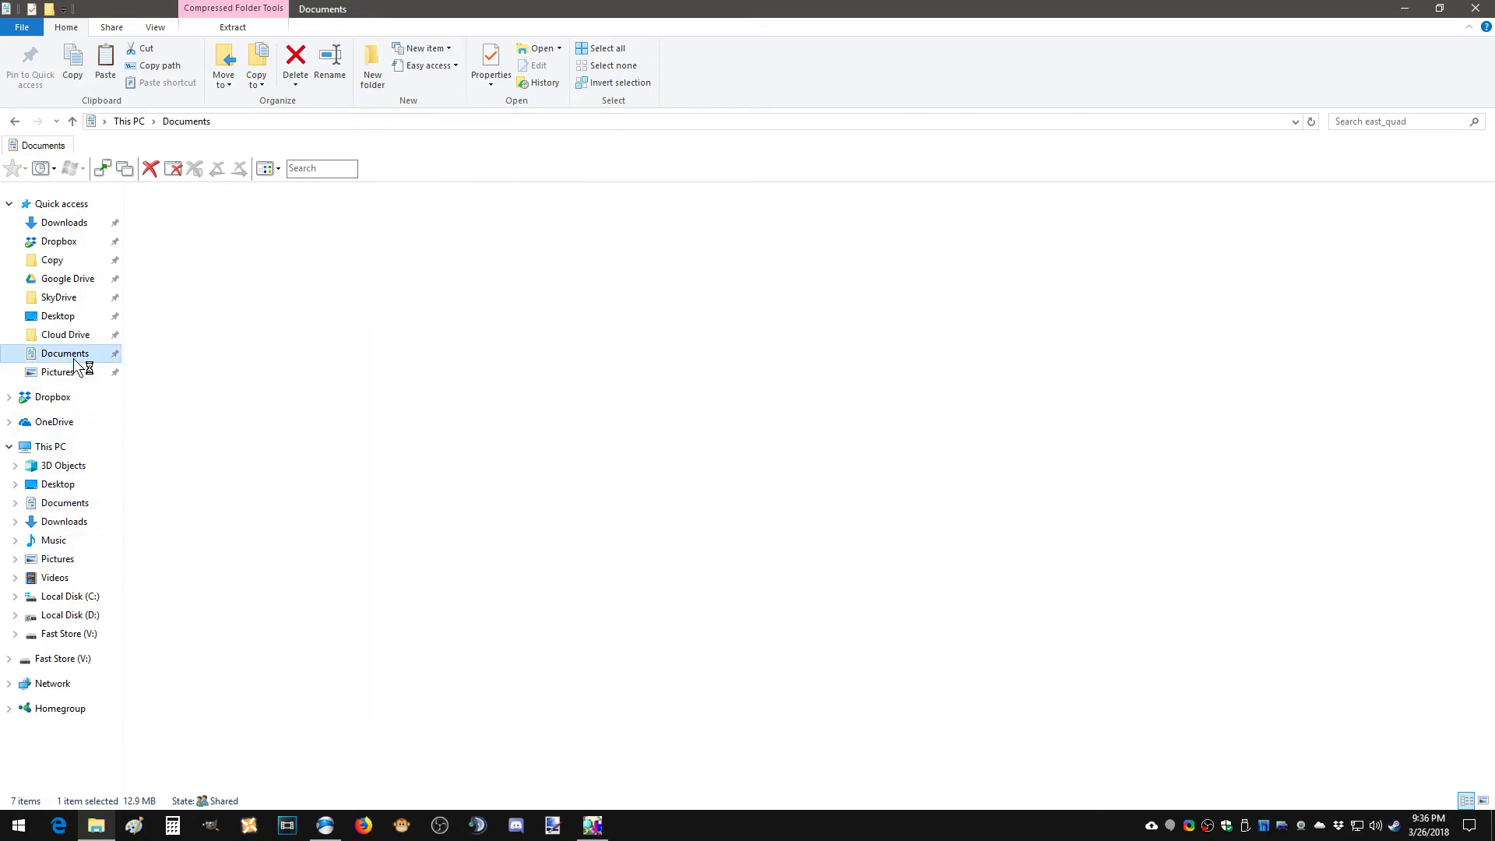
double_click(165, 242)
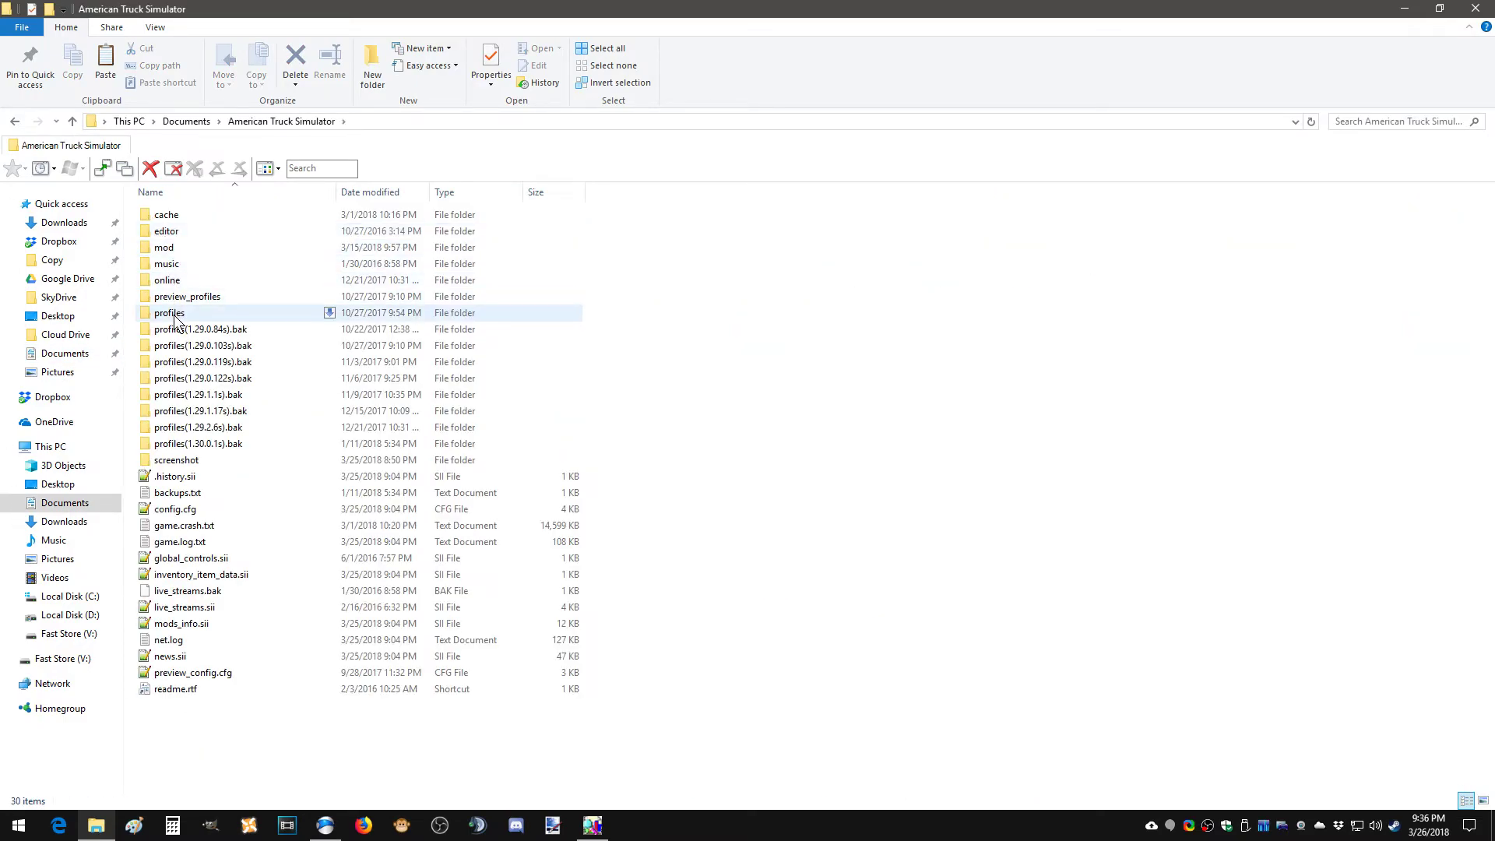
double_click(170, 248)
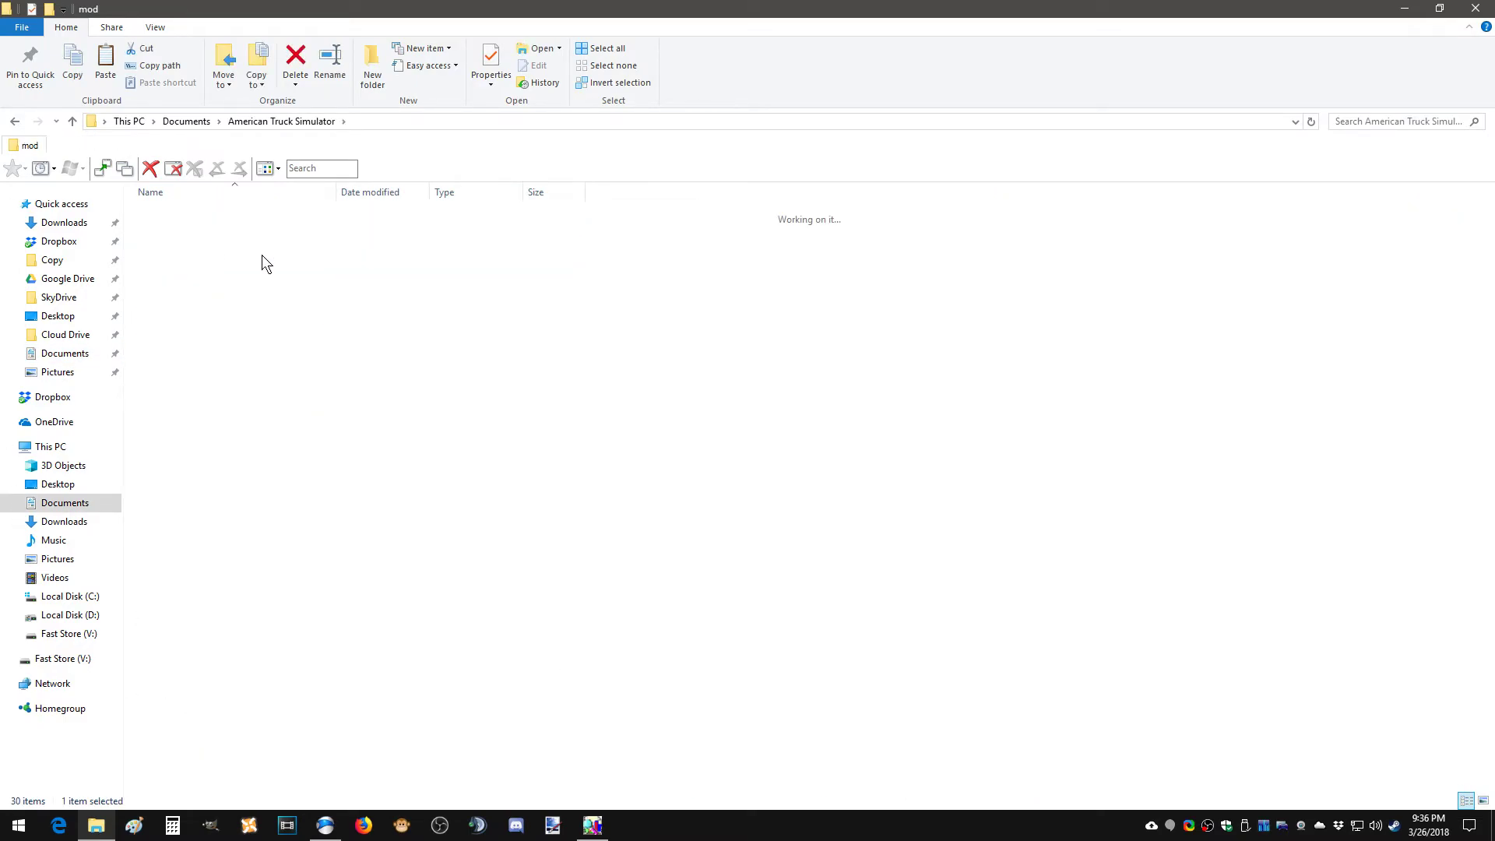
right_click(801, 280)
click(822, 385)
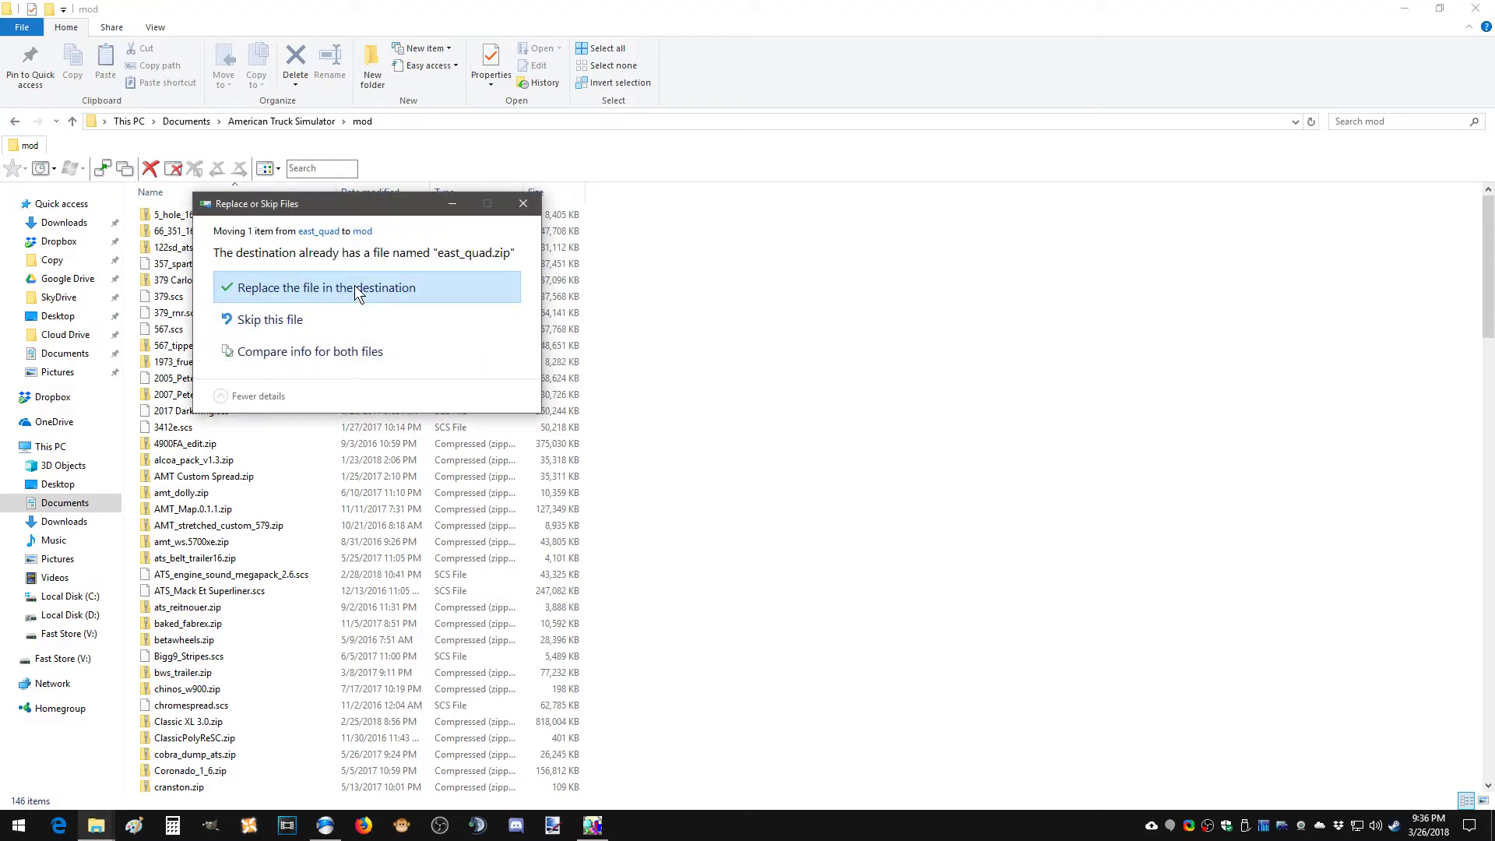
click(355, 286)
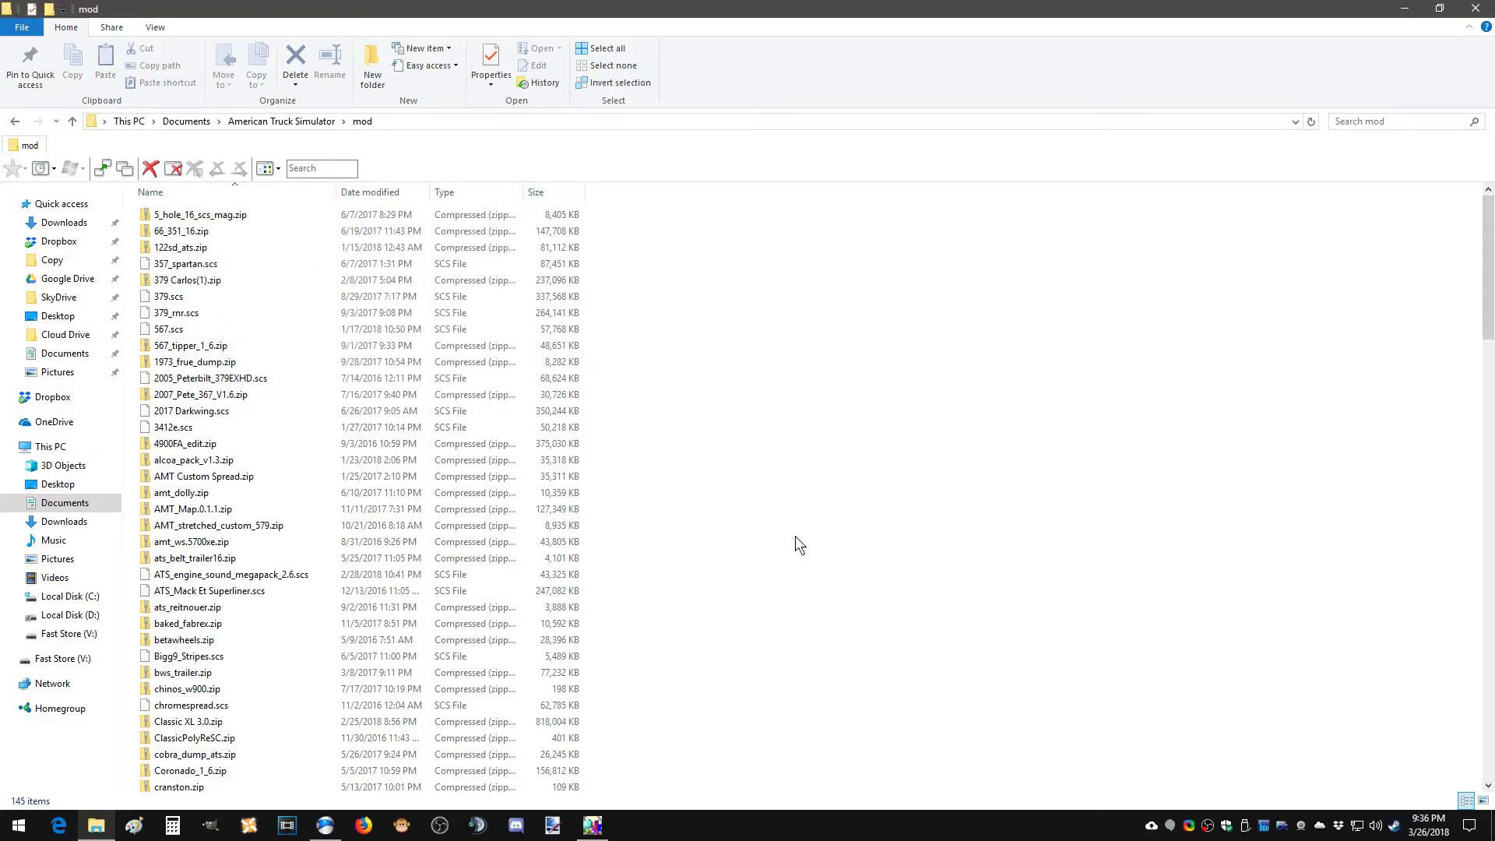
Launch American Truck Simulator from the Steam tray's quick-launch list.
click(1395, 828)
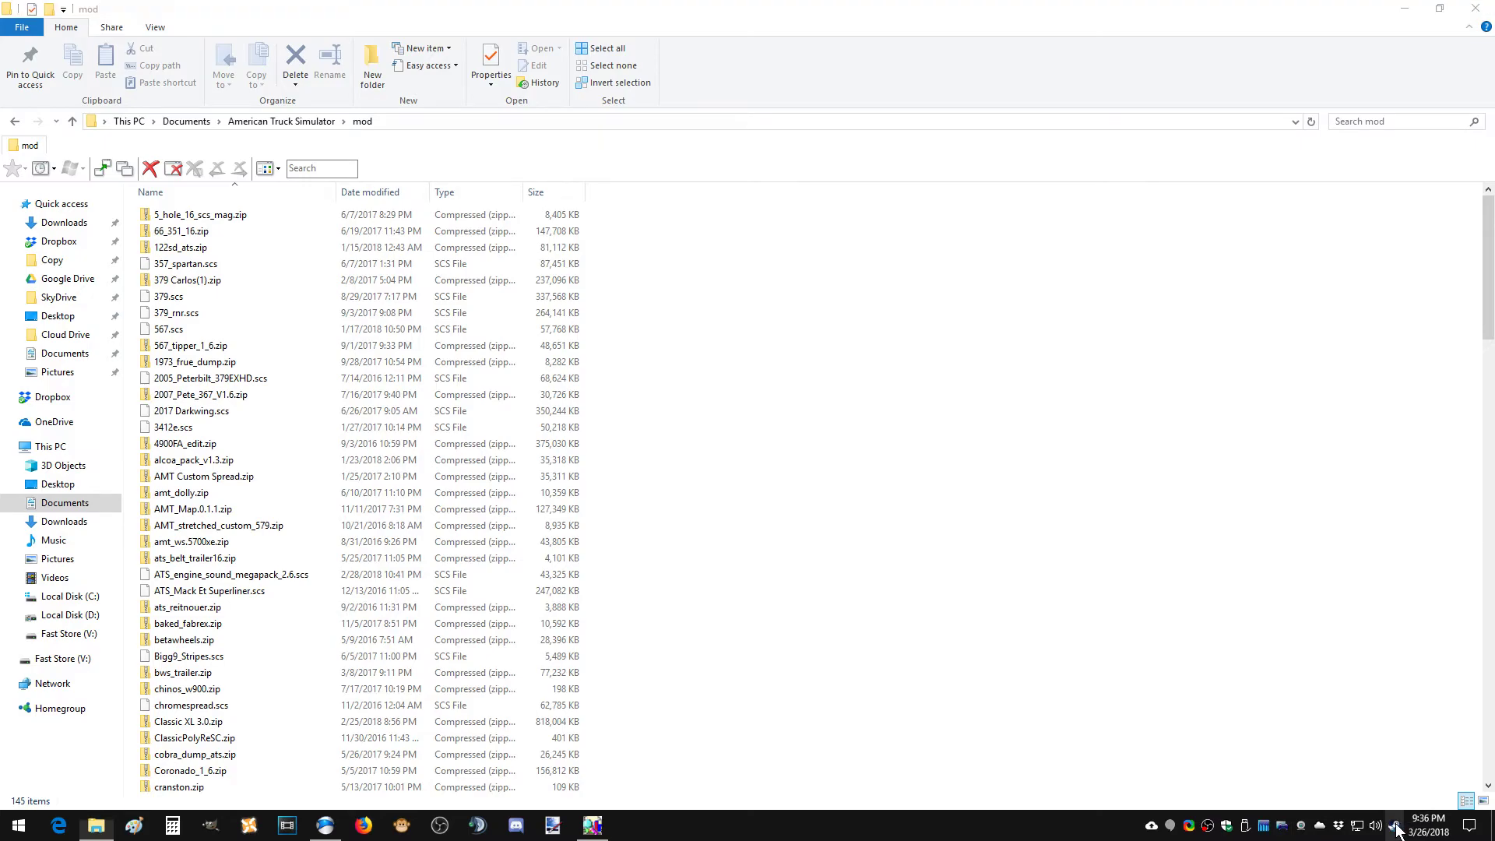
right_click(1395, 825)
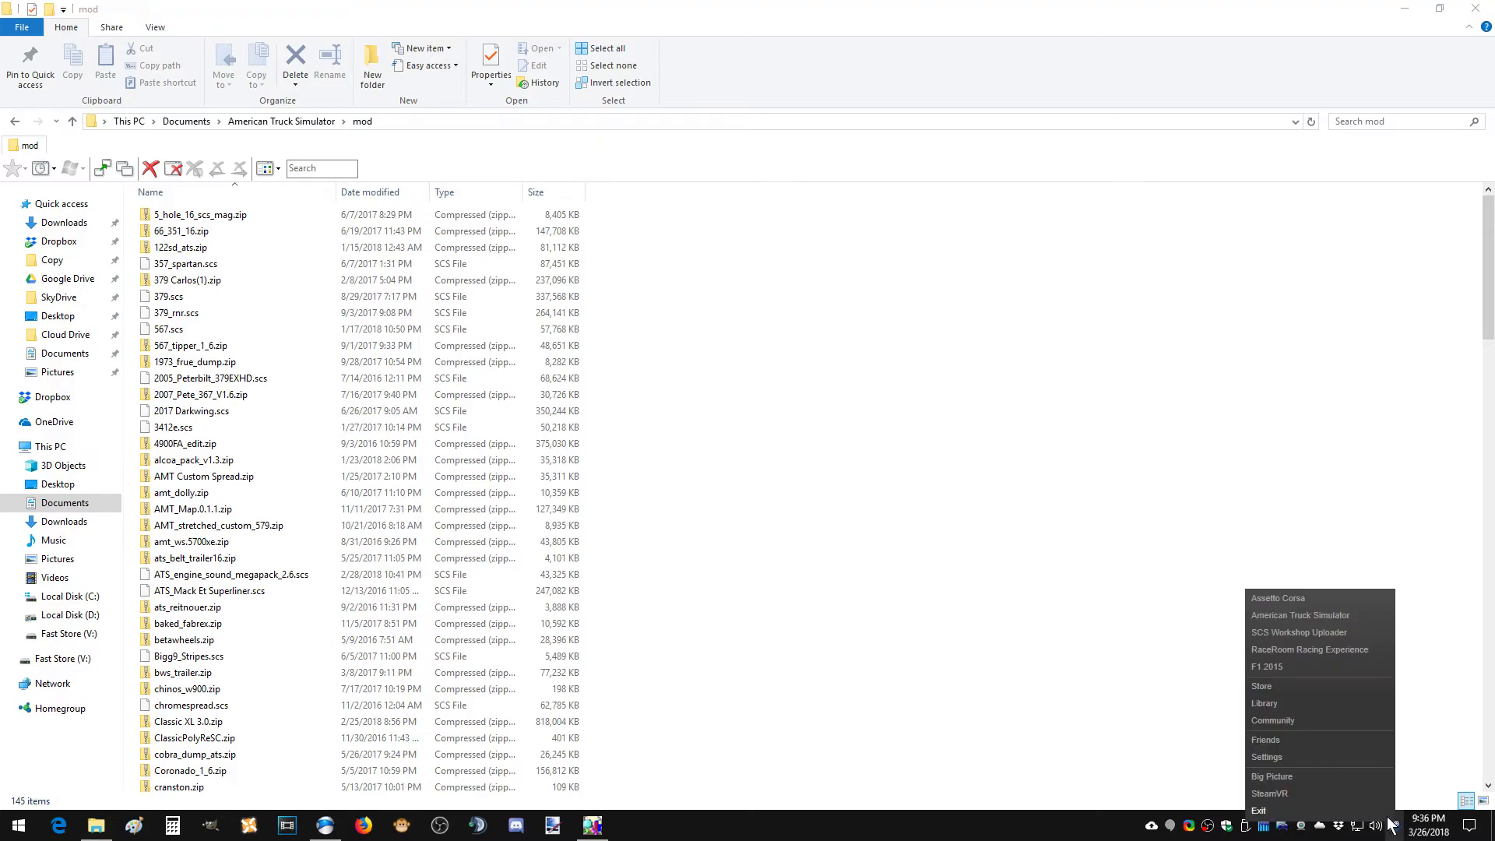
click(1286, 614)
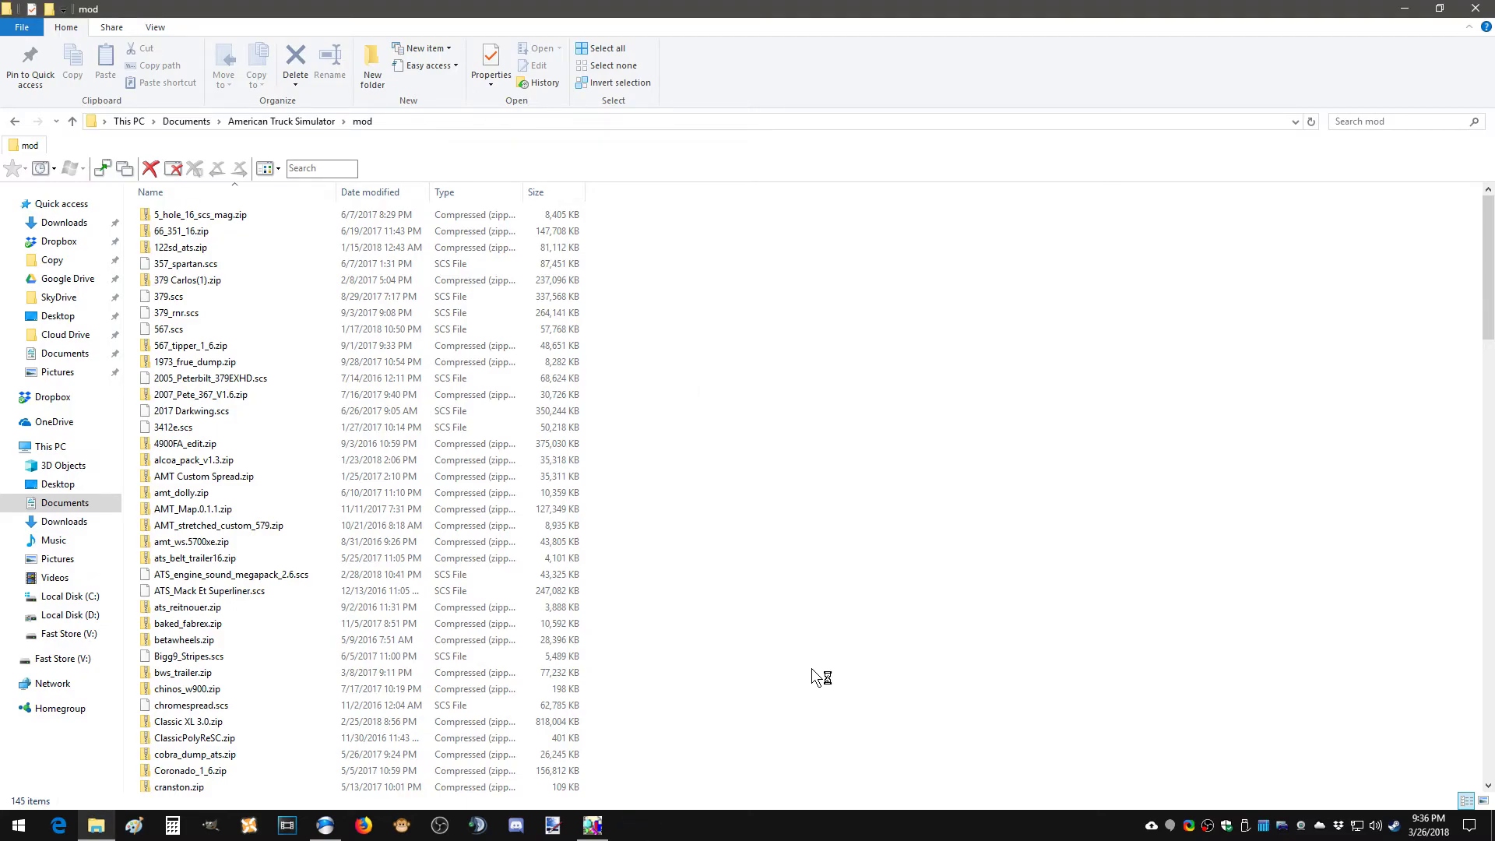
key(alt+Up)
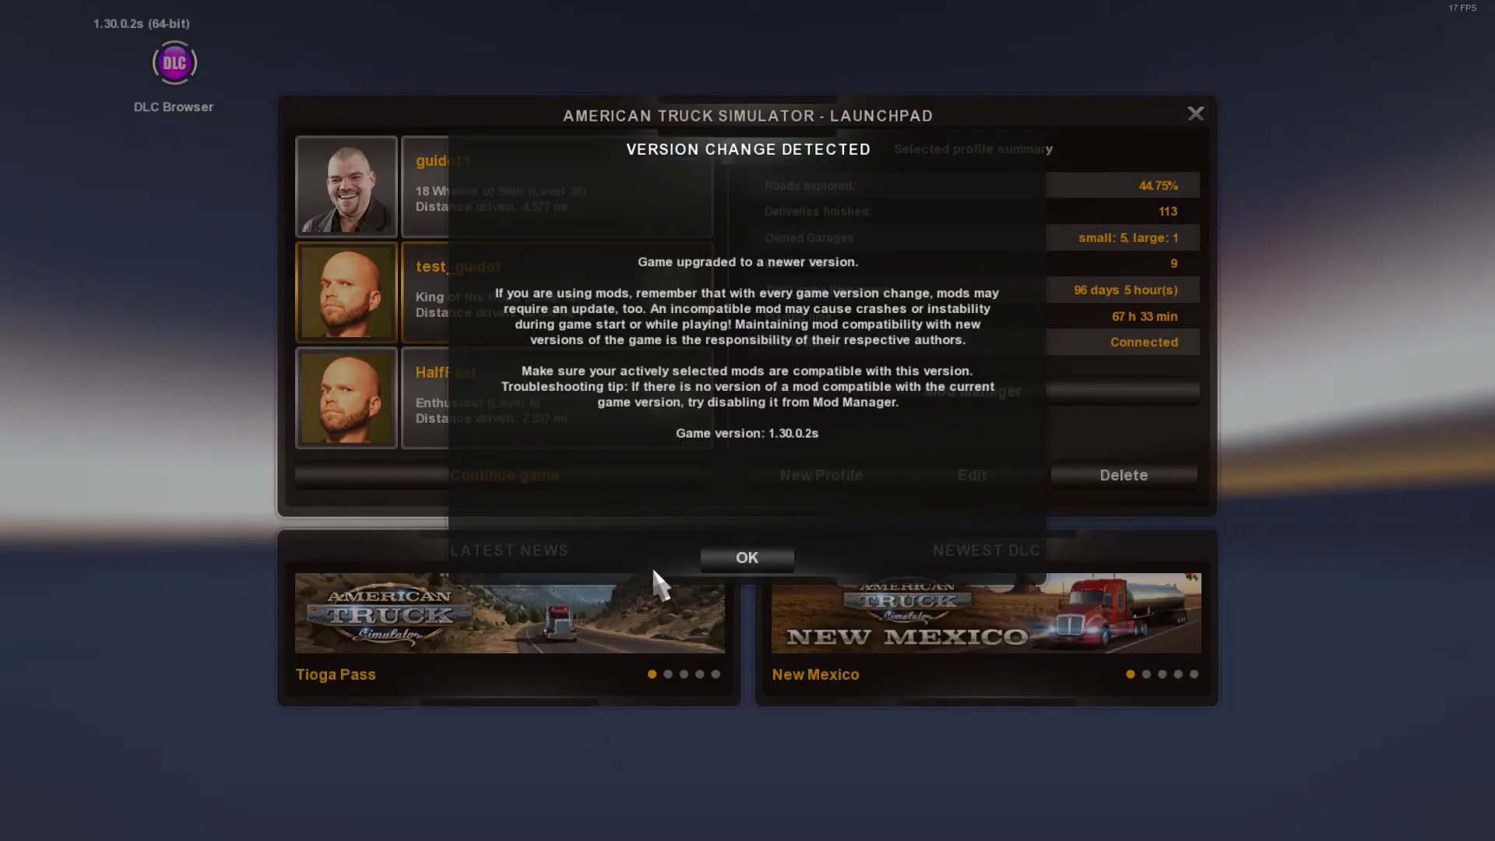
Dismiss the version change and advanced SDK notices, then continue the saved game.
click(747, 558)
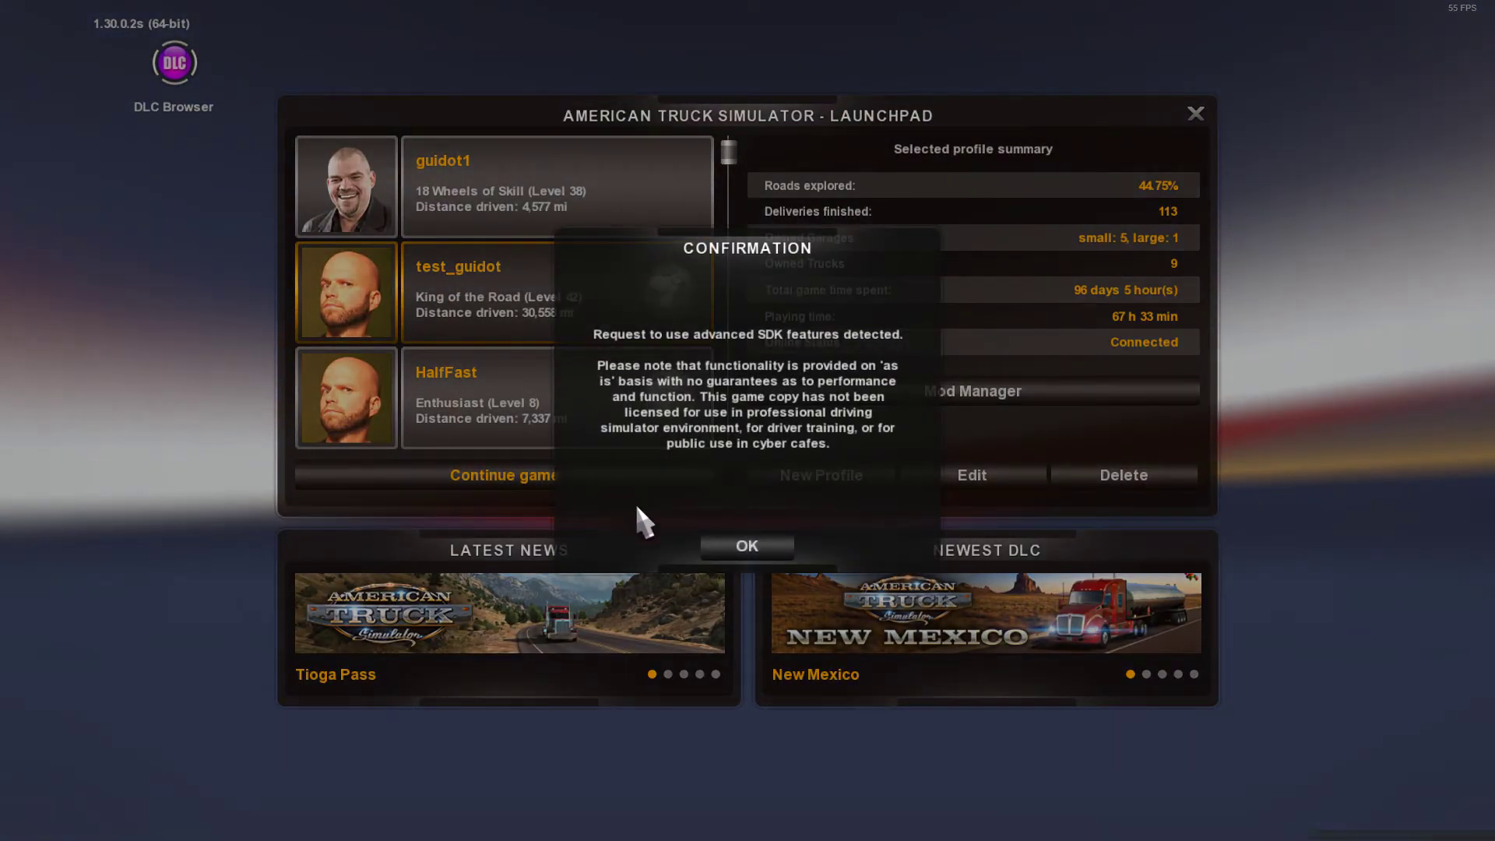
click(715, 543)
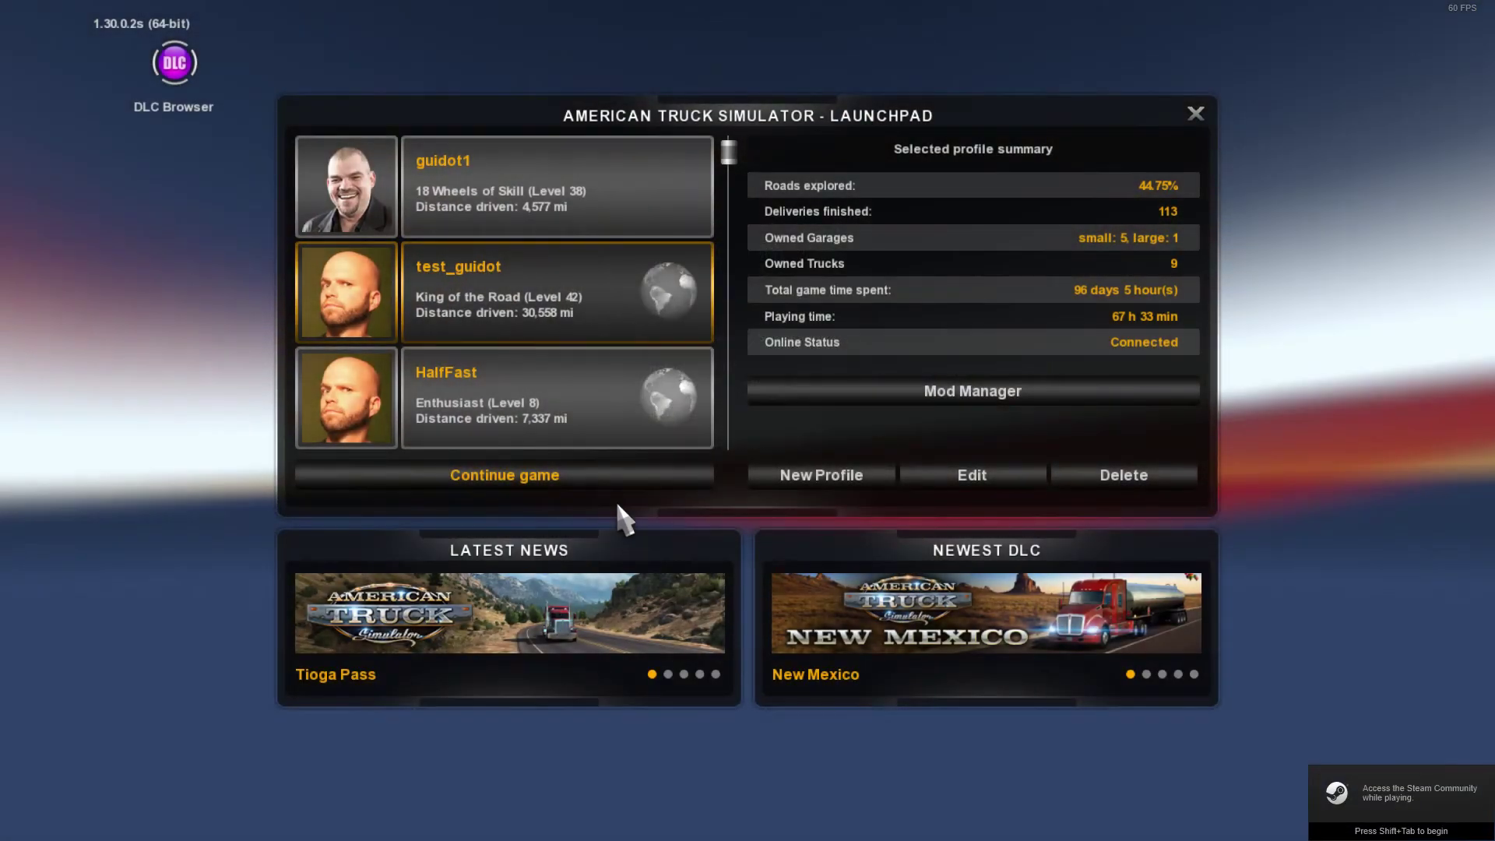
click(574, 478)
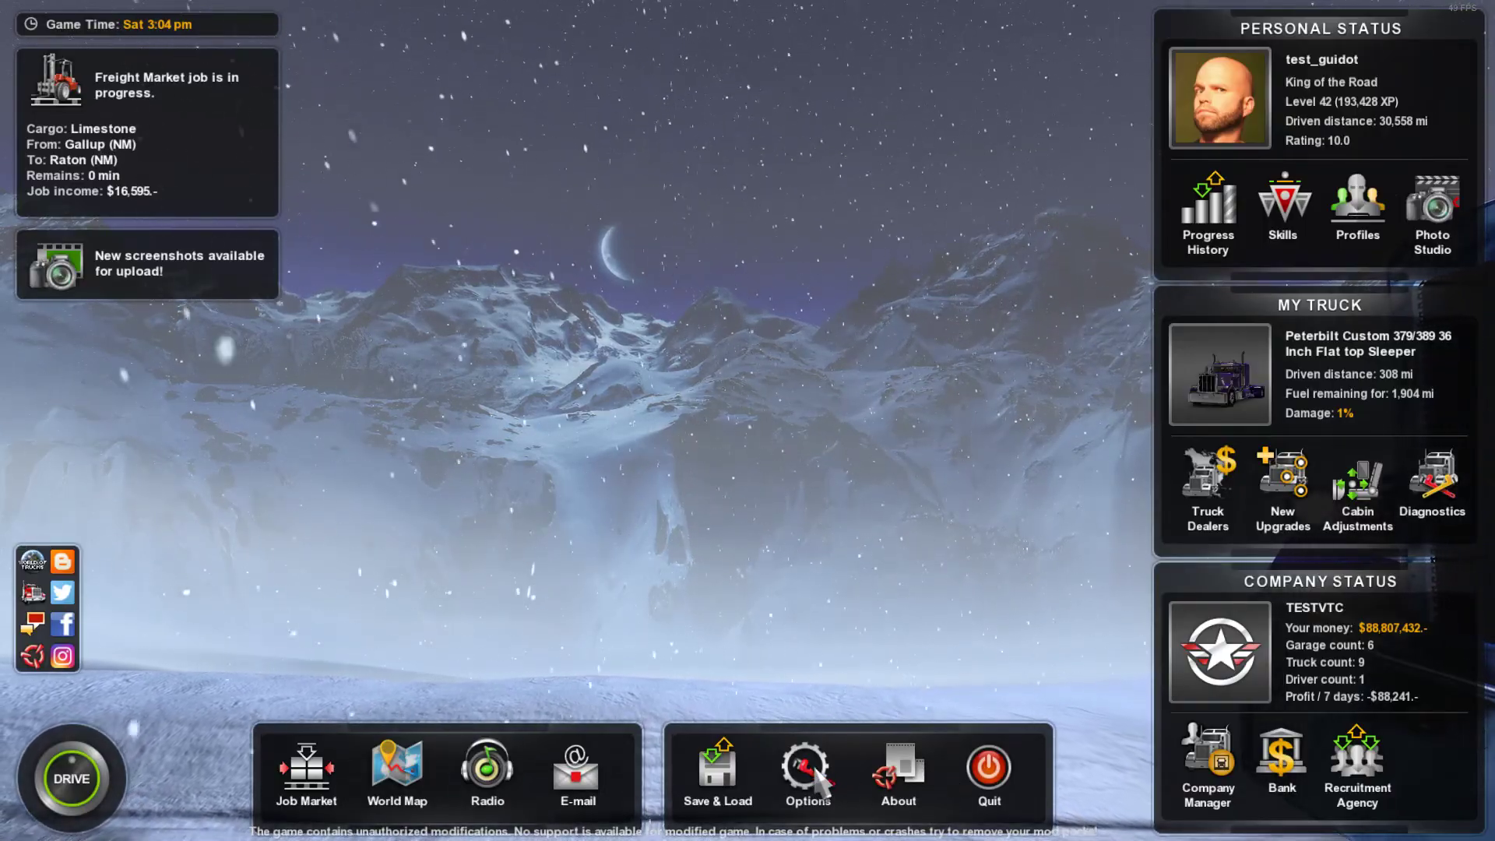
Uncheck Music in Options > Audio, close the dialog, and open the About section.
click(807, 767)
click(583, 276)
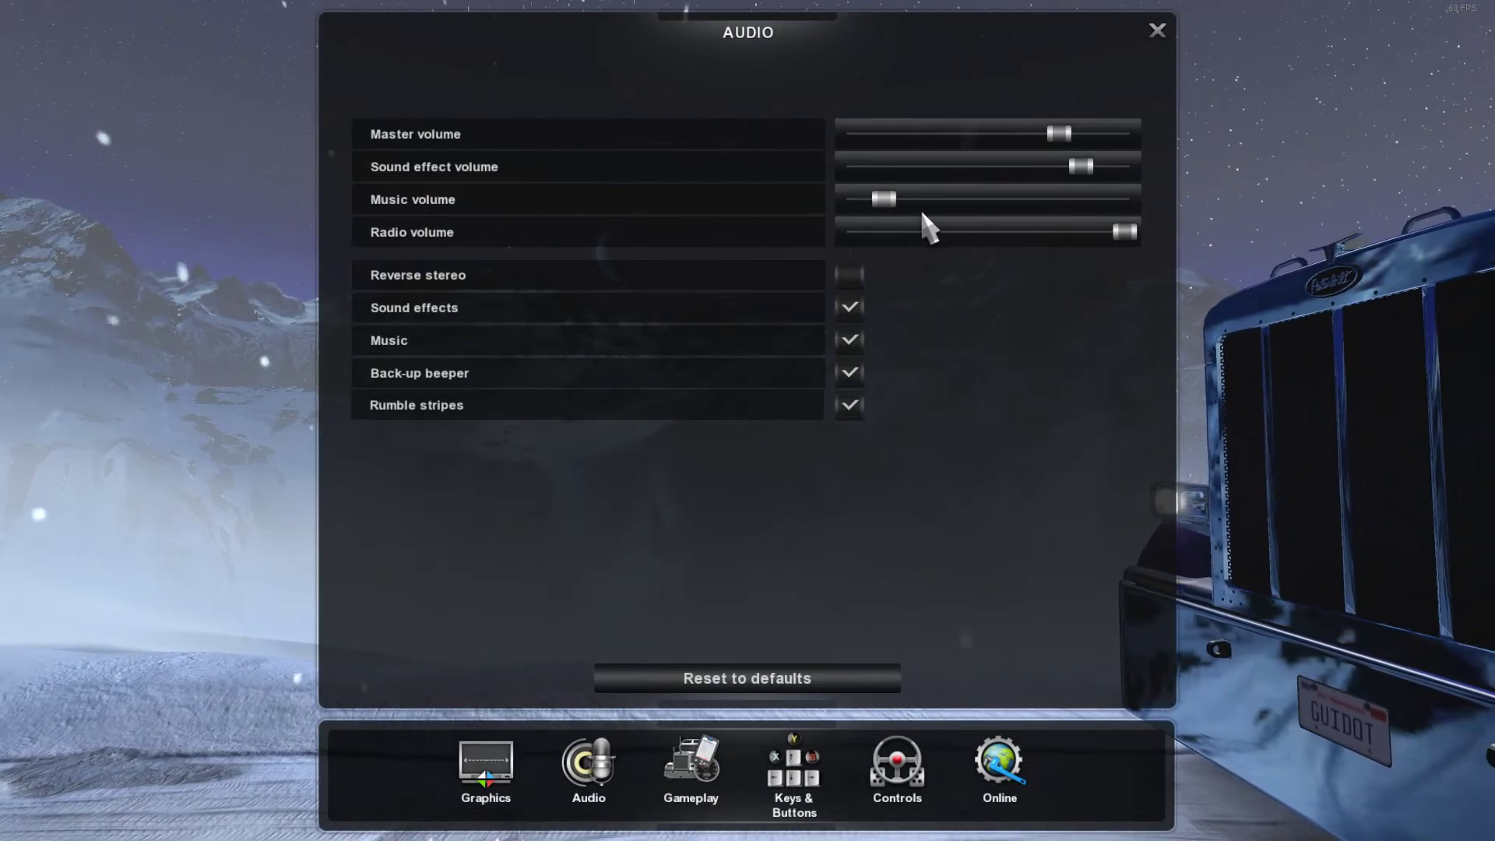
click(848, 340)
click(1155, 30)
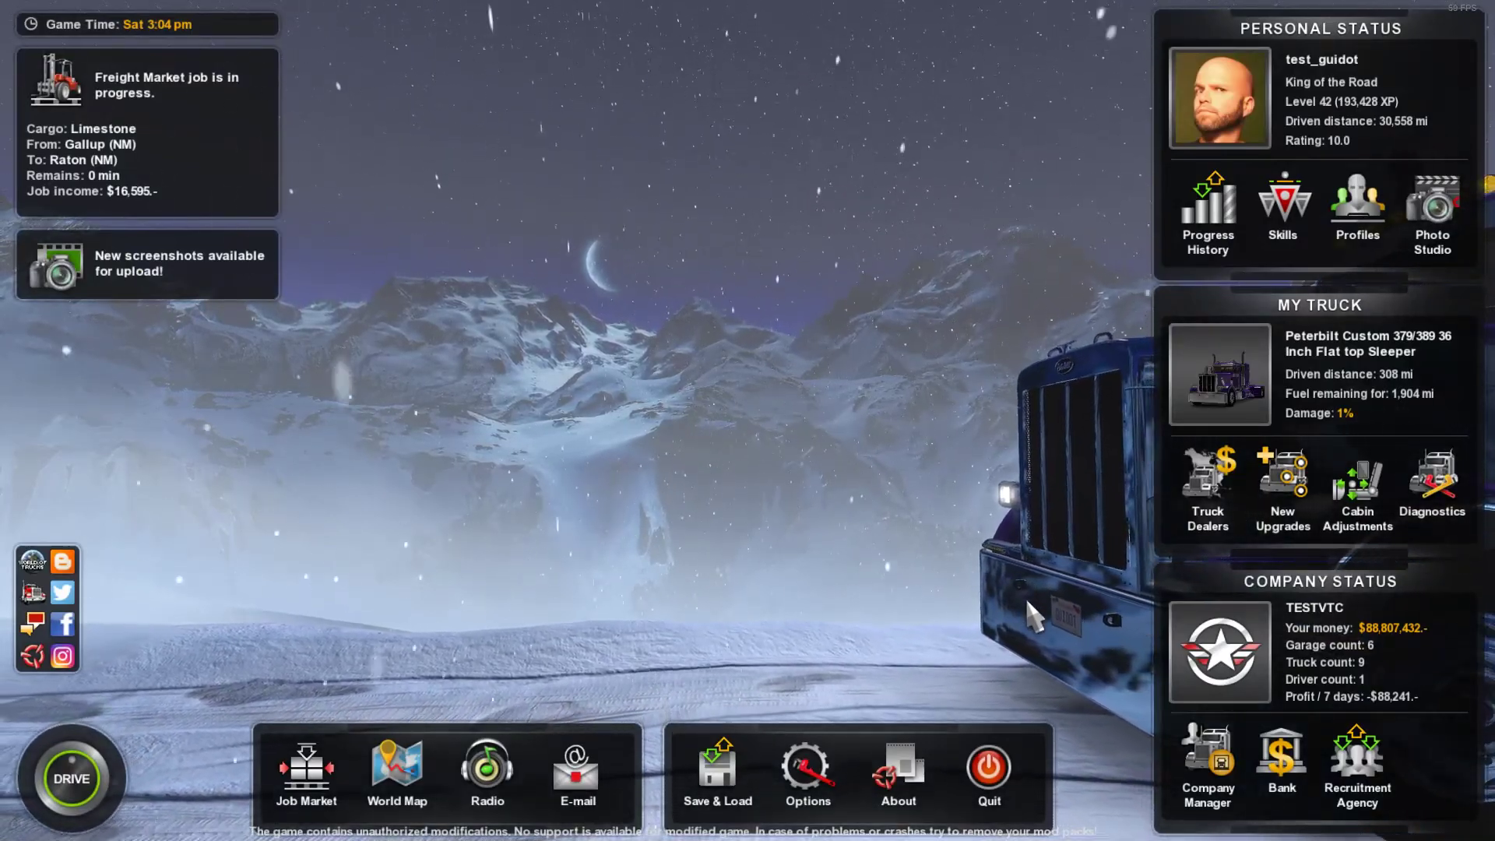
click(896, 765)
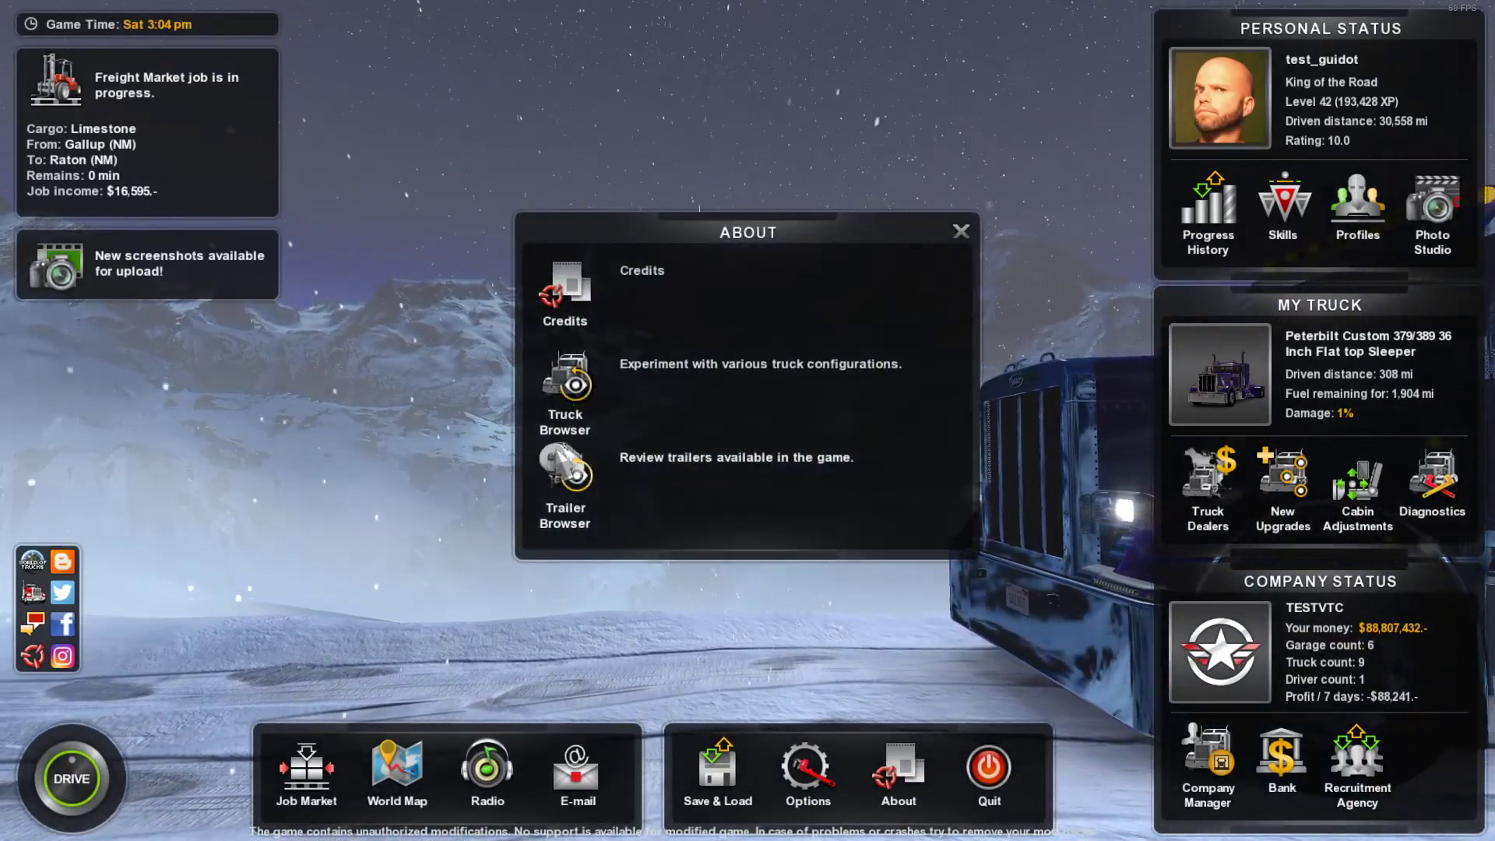
Open the Trailer Browser and select the tn_eastd dump trailer.
click(572, 467)
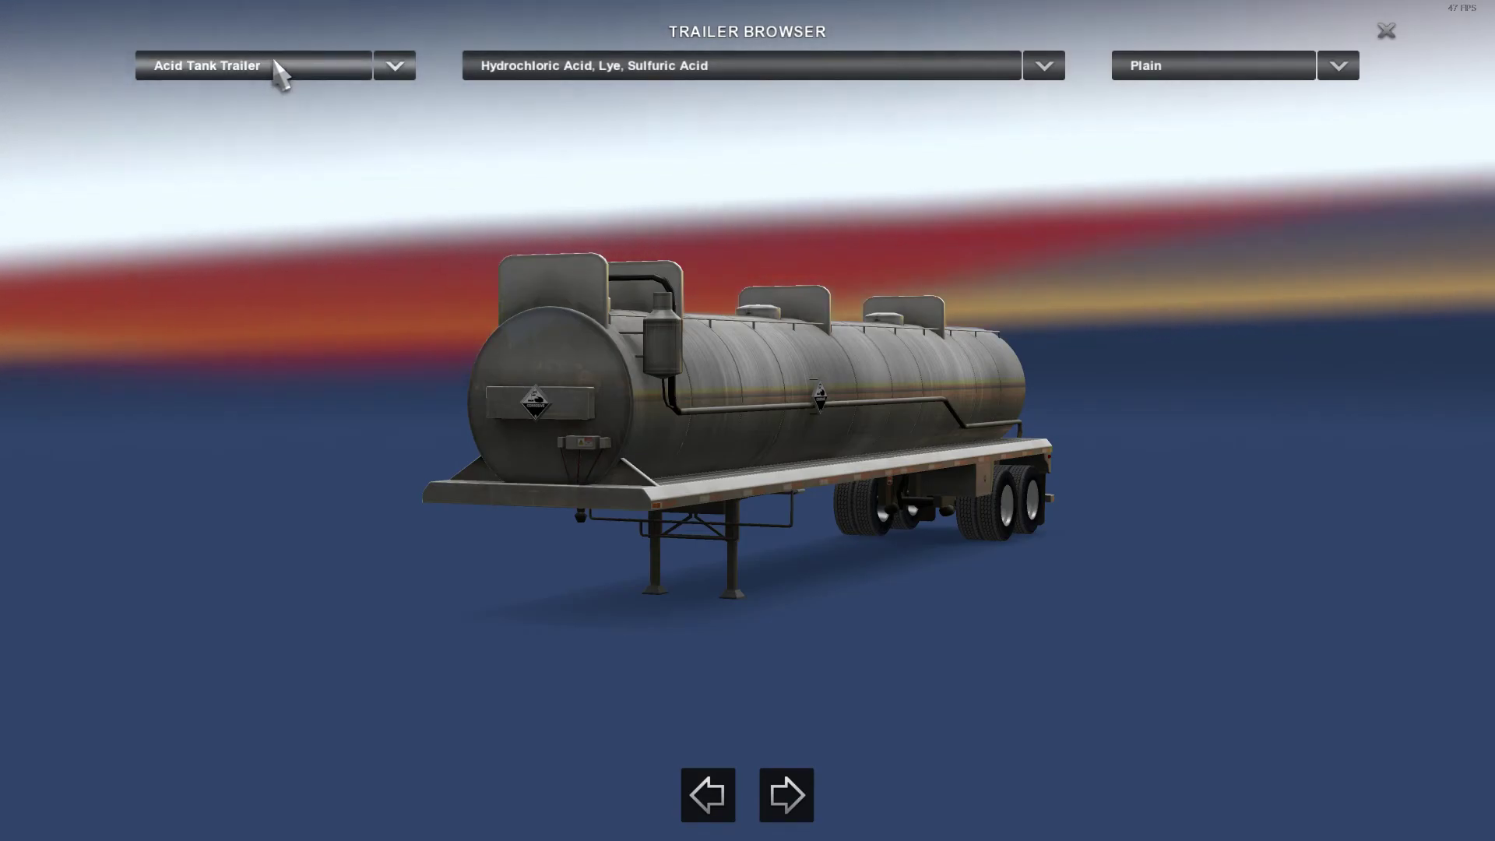
click(281, 66)
click(257, 462)
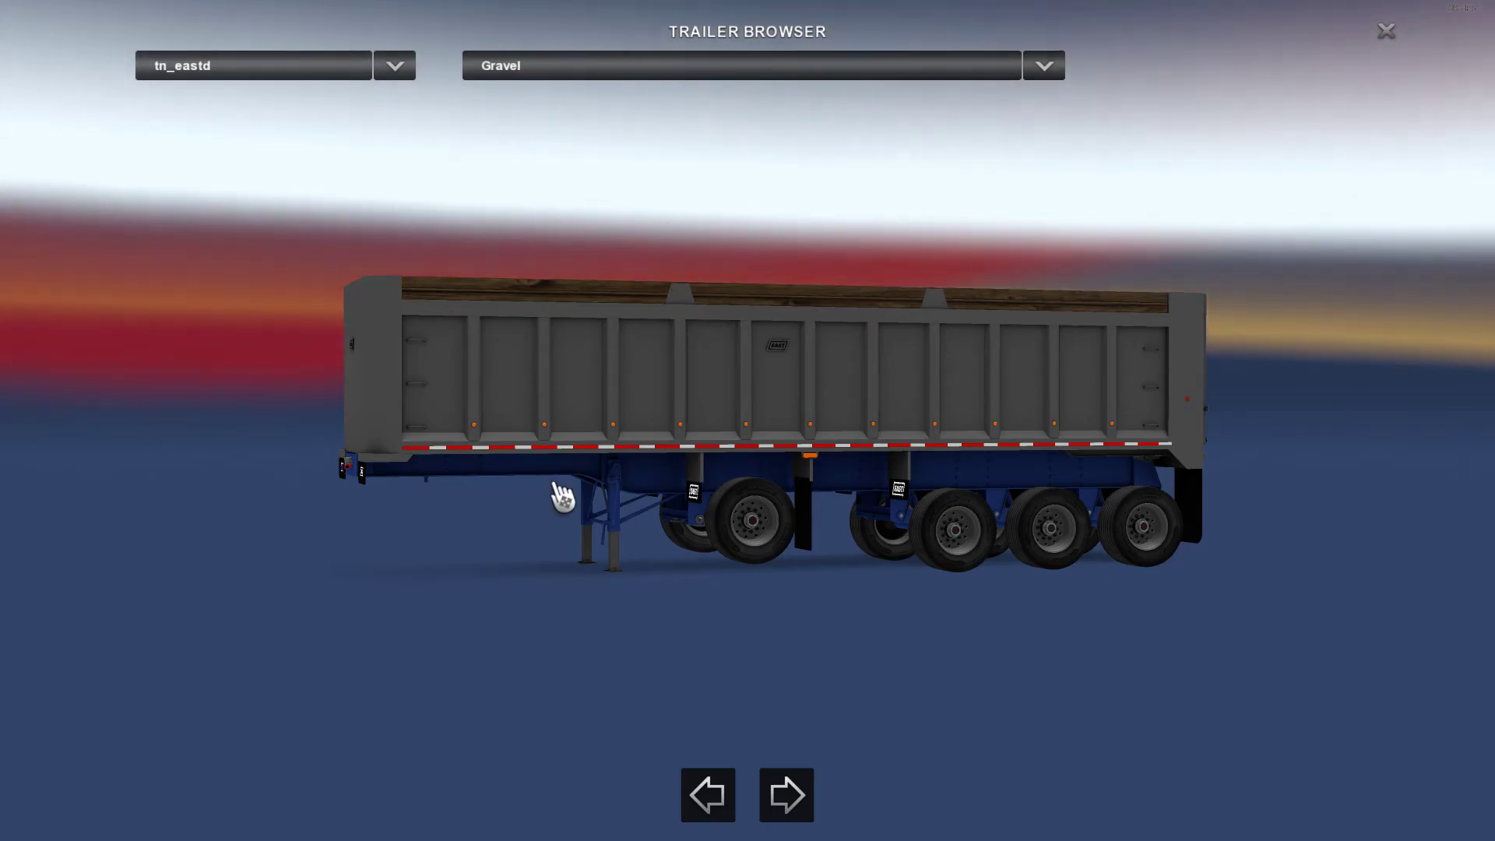
Orbit around the blue-chassis Gravel trailer through side and rear three-quarter views.
drag(784, 477, 724, 477)
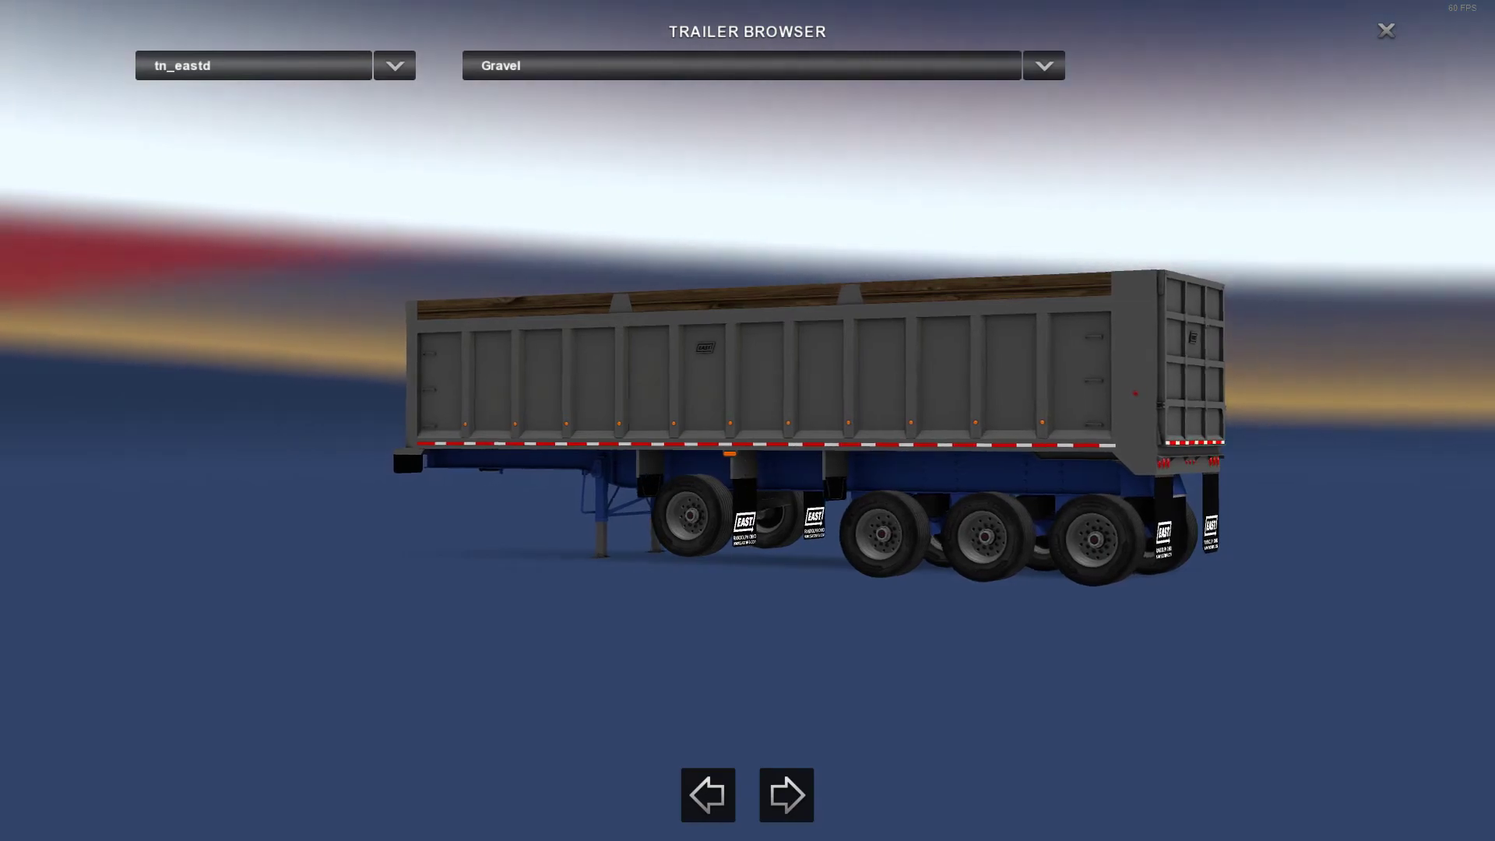
drag(587, 460, 425, 442)
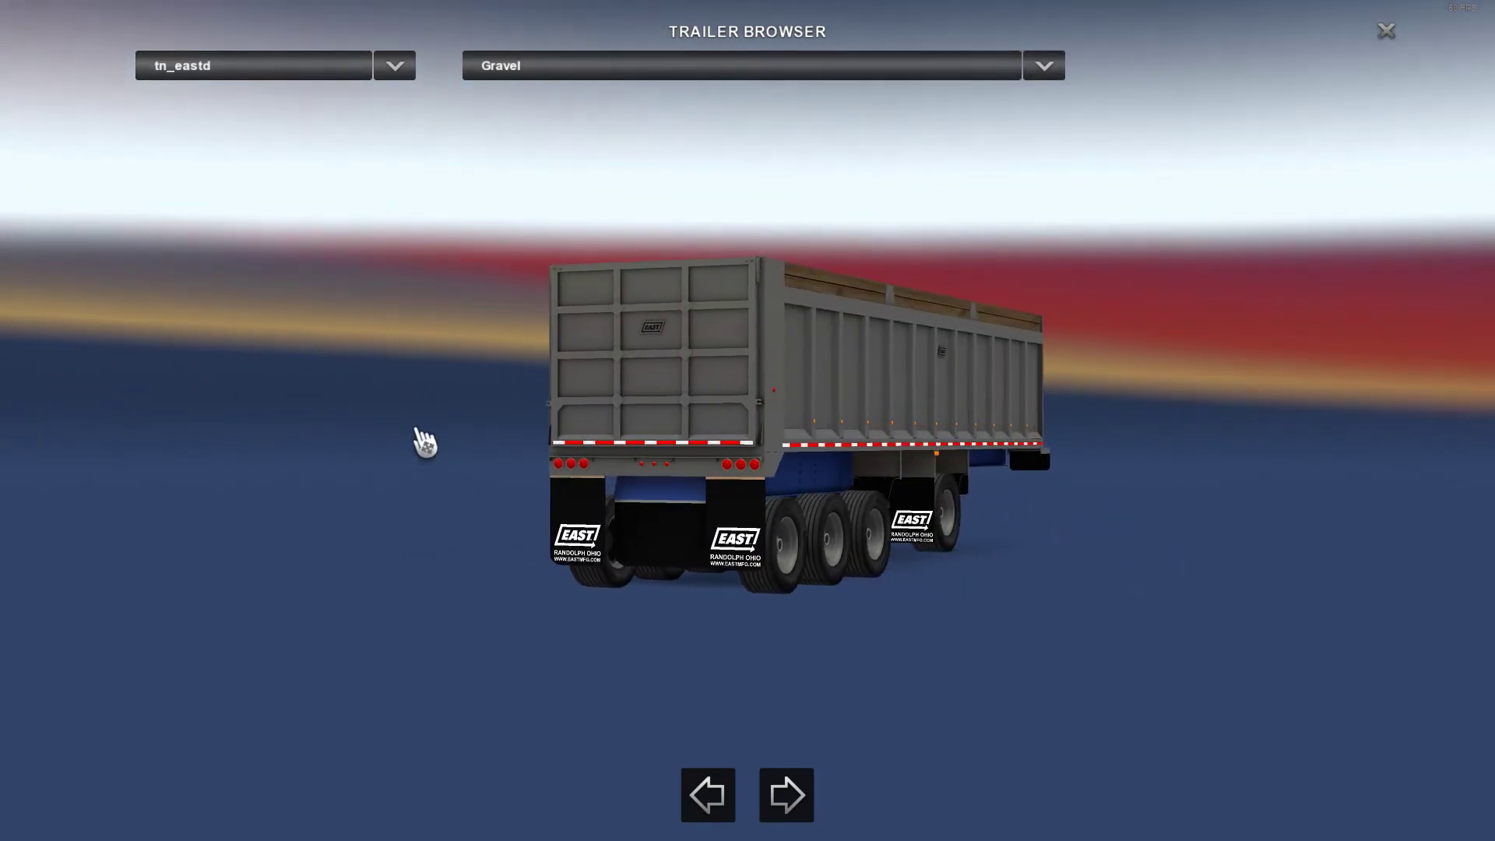
drag(278, 444, 343, 444)
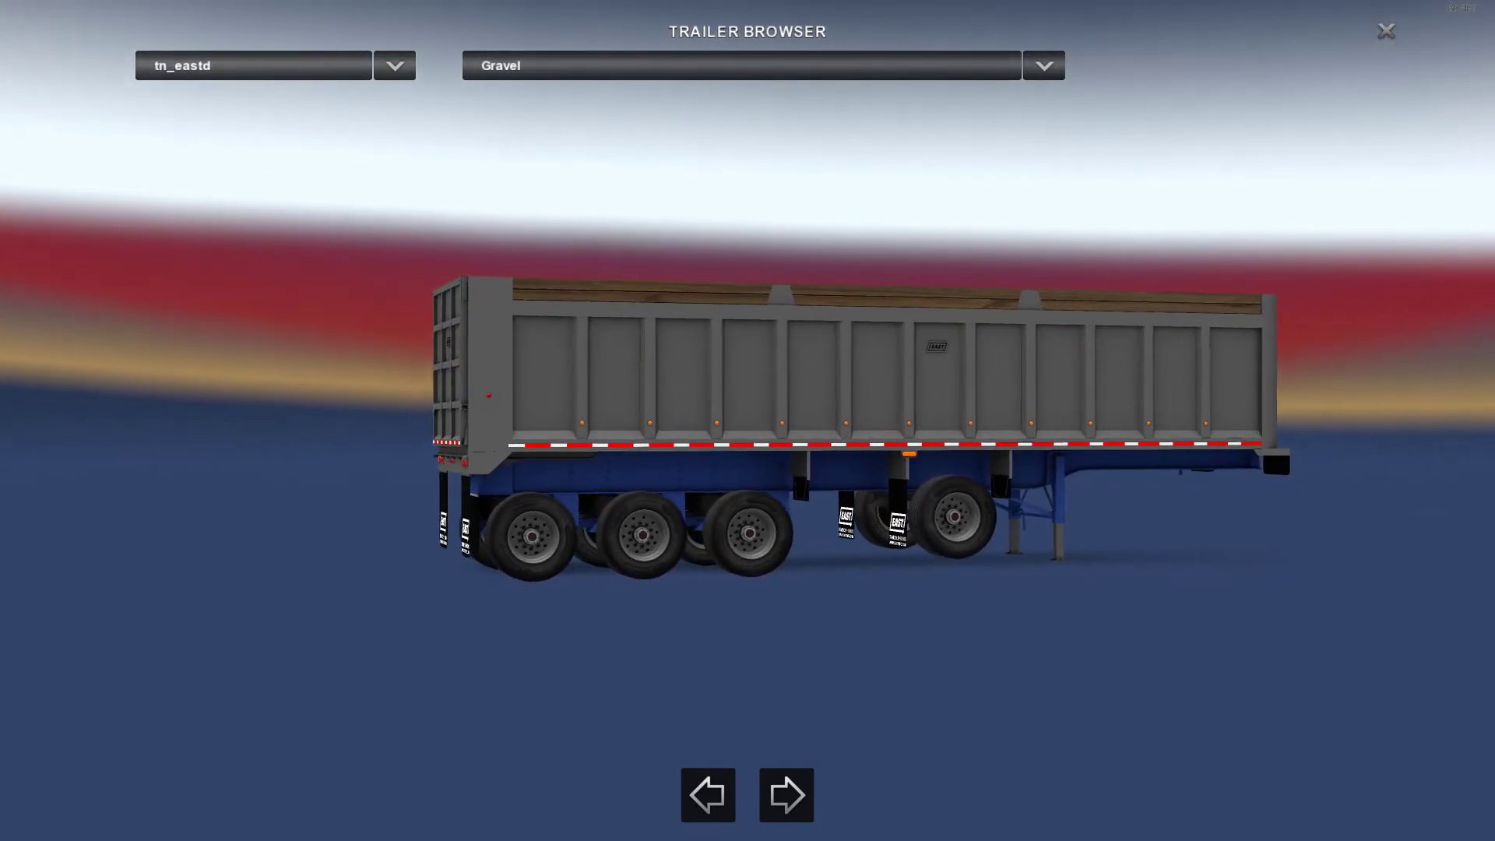
drag(421, 393, 403, 393)
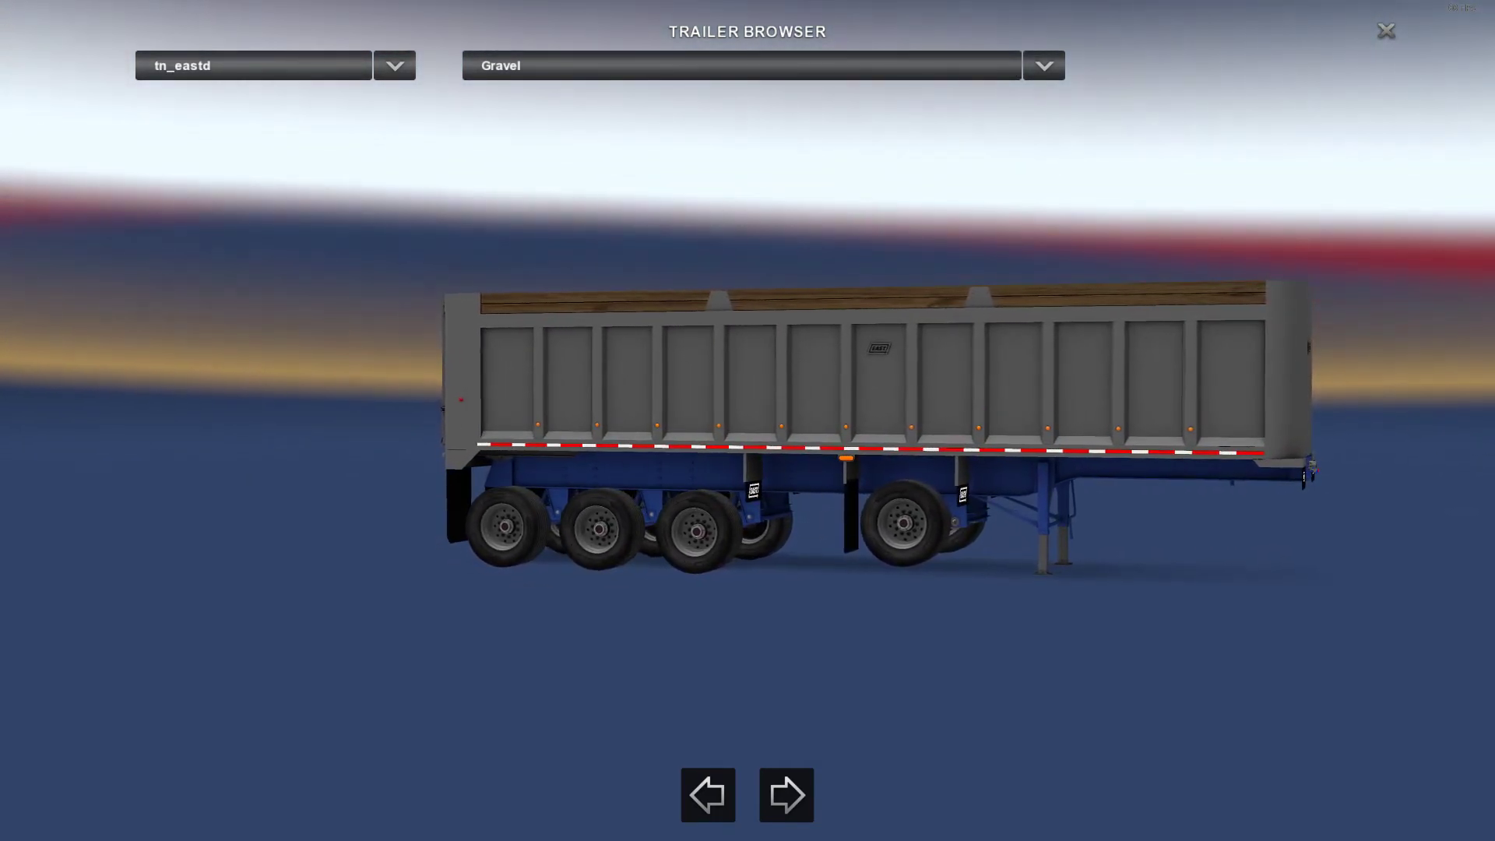